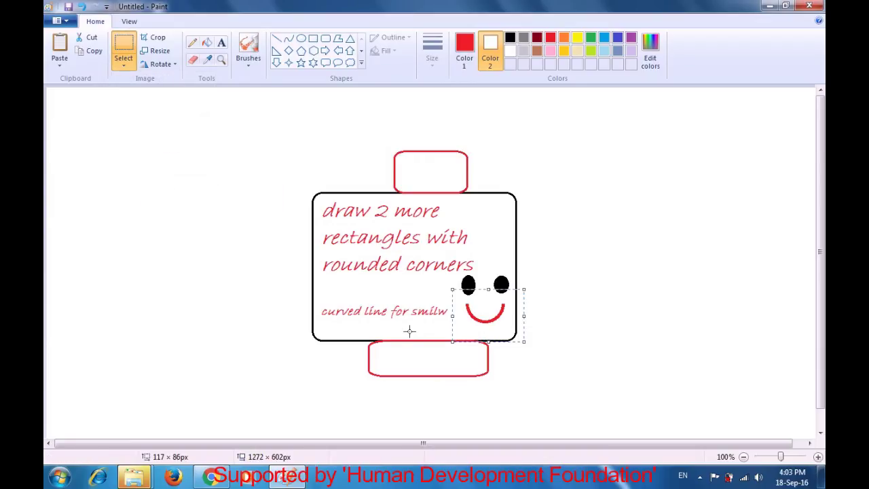
Nudge the selected red smile slightly down beneath the black eyes and deselect it.
{"action": "mouse_move", "coordinate": [487, 317]}
{"action": "left_mouse_down"}
{"action": "mouse_move", "coordinate": [484, 310]}
{"action": "mouse_move", "coordinate": [485, 320]}
{"action": "left_mouse_up"}
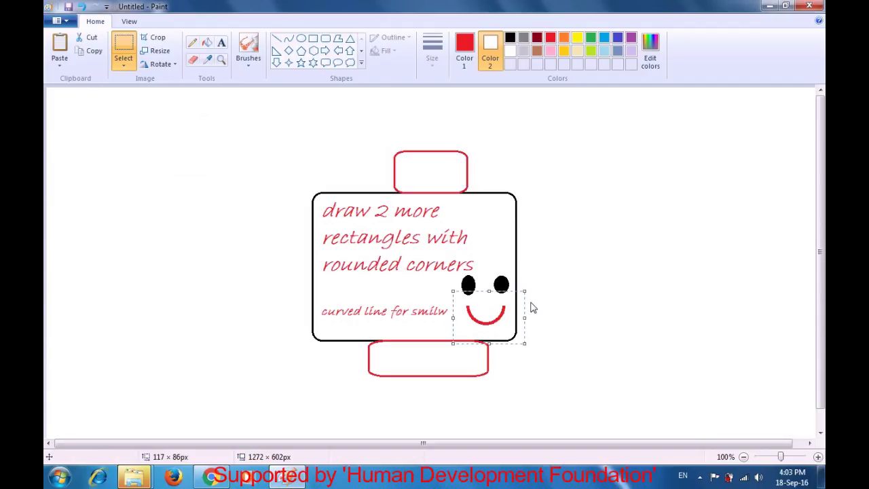
{"action": "left_click", "coordinate": [593, 274]}
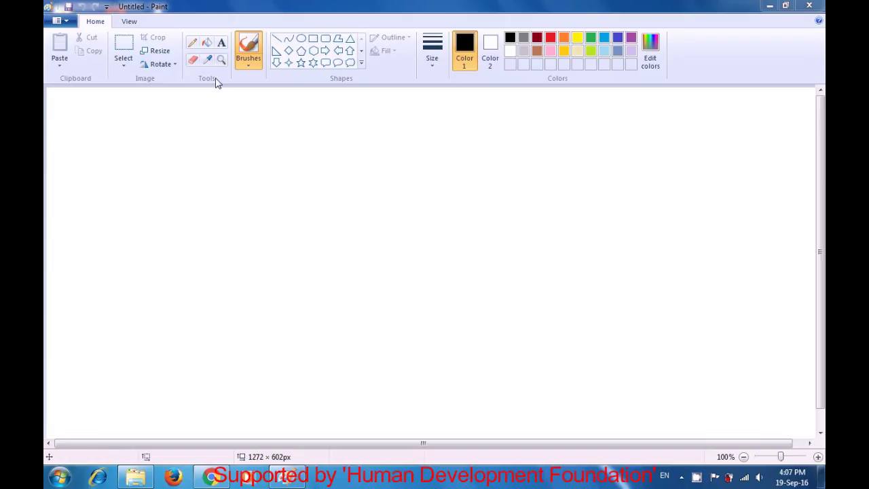
Draw a freehand letter A in black with the Pencil near the blank canvas's upper-left area.
{"action": "left_click", "coordinate": [193, 43]}
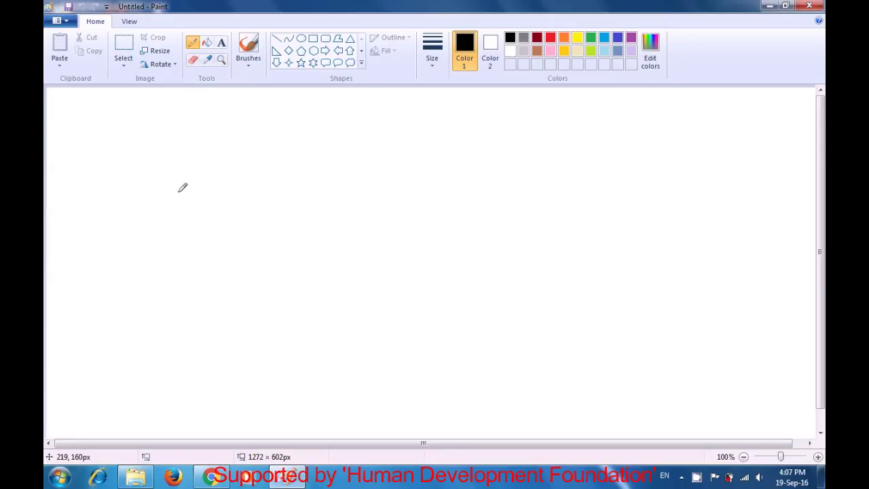
{"action": "mouse_move", "coordinate": [140, 226]}
{"action": "left_mouse_down"}
{"action": "mouse_move", "coordinate": [171, 147]}
{"action": "mouse_move", "coordinate": [194, 135]}
{"action": "mouse_move", "coordinate": [210, 150]}
{"action": "mouse_move", "coordinate": [228, 231]}
{"action": "left_mouse_up"}
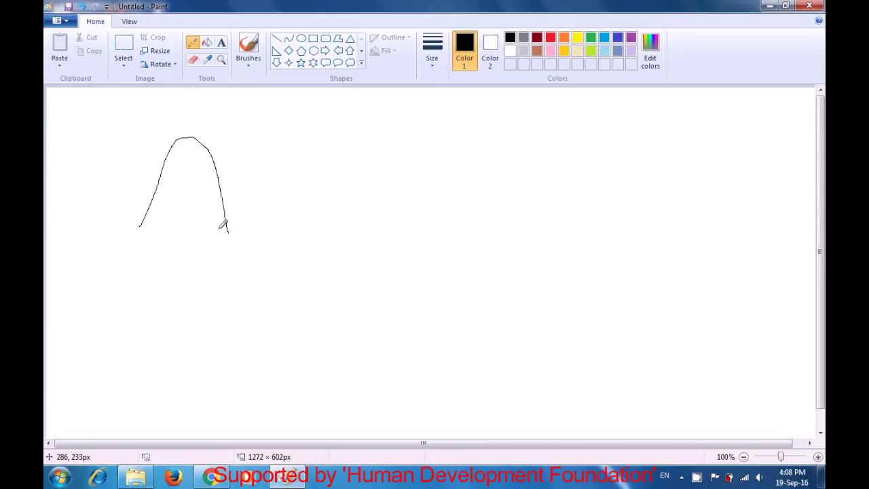
{"action": "left_click_drag", "start_coordinate": [156, 194], "coordinate": [222, 192]}
Set the pencil to the second-thinnest line size and draw a black letter B beside the A.
{"action": "left_click", "coordinate": [428, 71]}
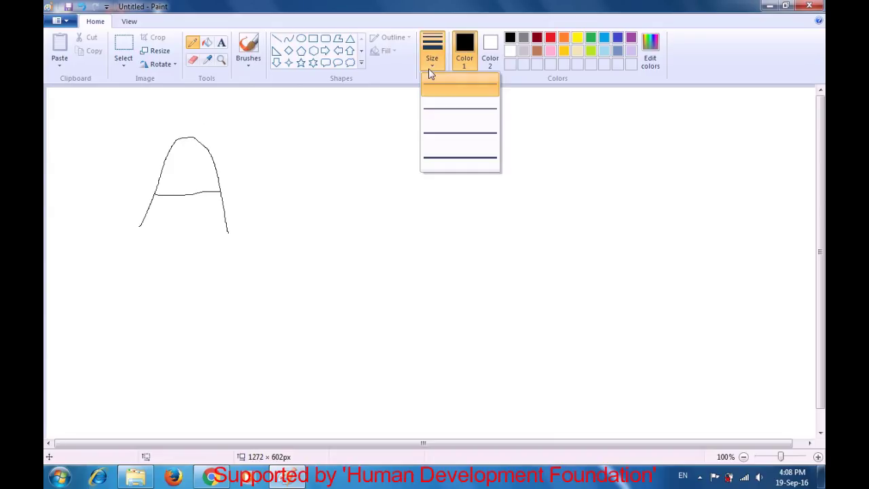
{"action": "left_click", "coordinate": [442, 112]}
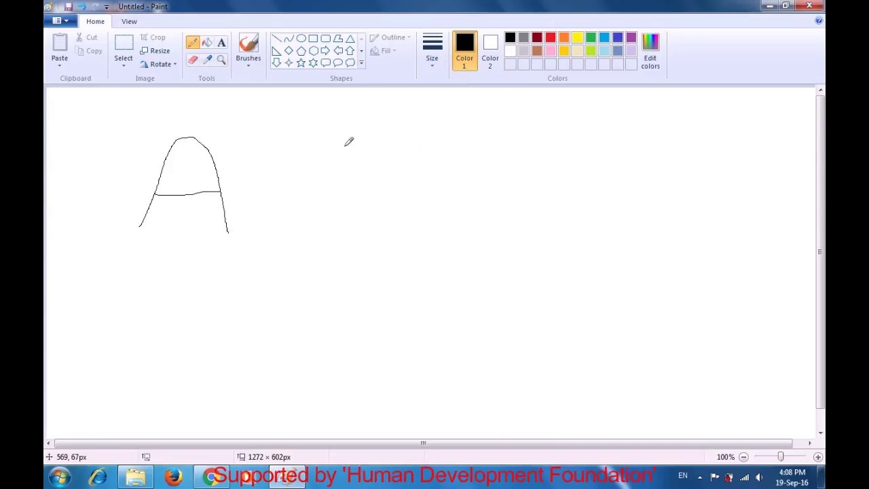
{"action": "left_click_drag", "start_coordinate": [261, 137], "coordinate": [276, 242]}
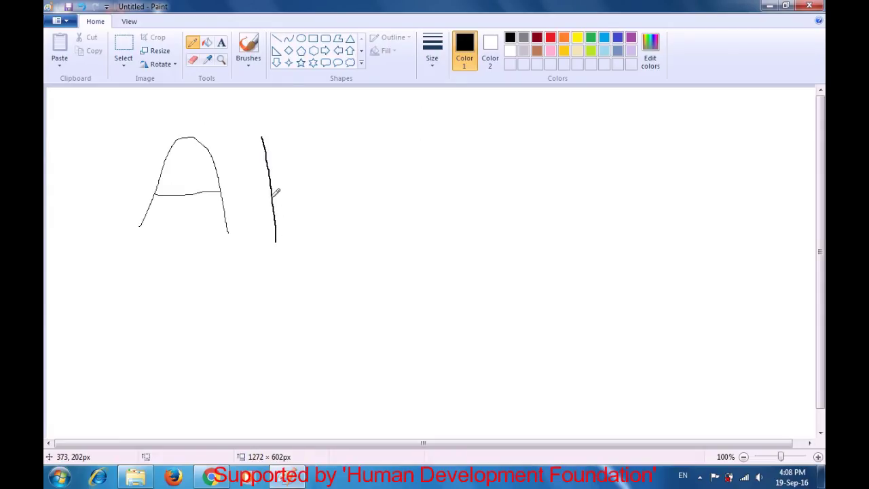
{"action": "mouse_move", "coordinate": [270, 167]}
{"action": "left_mouse_down"}
{"action": "mouse_move", "coordinate": [252, 153]}
{"action": "mouse_move", "coordinate": [245, 129]}
{"action": "mouse_move", "coordinate": [292, 114]}
{"action": "mouse_move", "coordinate": [316, 139]}
{"action": "mouse_move", "coordinate": [315, 166]}
{"action": "mouse_move", "coordinate": [272, 191]}
{"action": "mouse_move", "coordinate": [315, 198]}
{"action": "mouse_move", "coordinate": [331, 210]}
{"action": "mouse_move", "coordinate": [338, 239]}
{"action": "mouse_move", "coordinate": [328, 252]}
{"action": "mouse_move", "coordinate": [284, 262]}
{"action": "mouse_move", "coordinate": [277, 239]}
{"action": "left_mouse_up"}
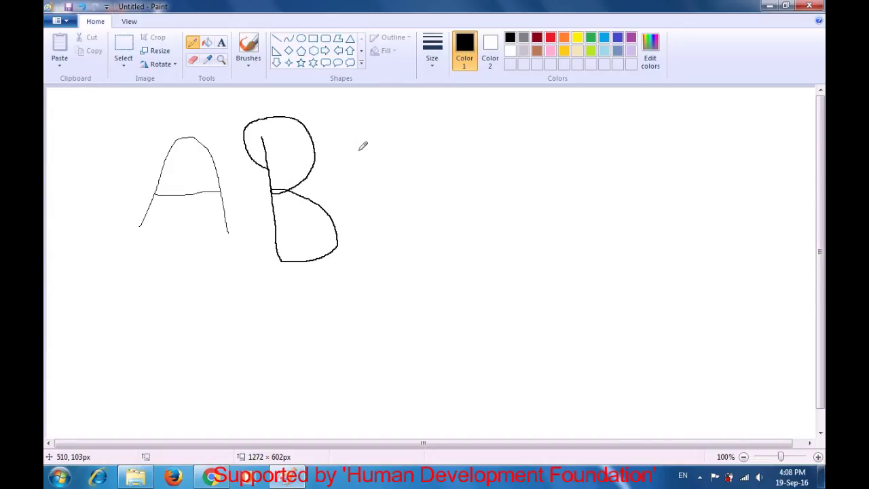
Set the pencil to the third line size and draw a black letter C beside the B.
{"action": "left_click", "coordinate": [431, 66]}
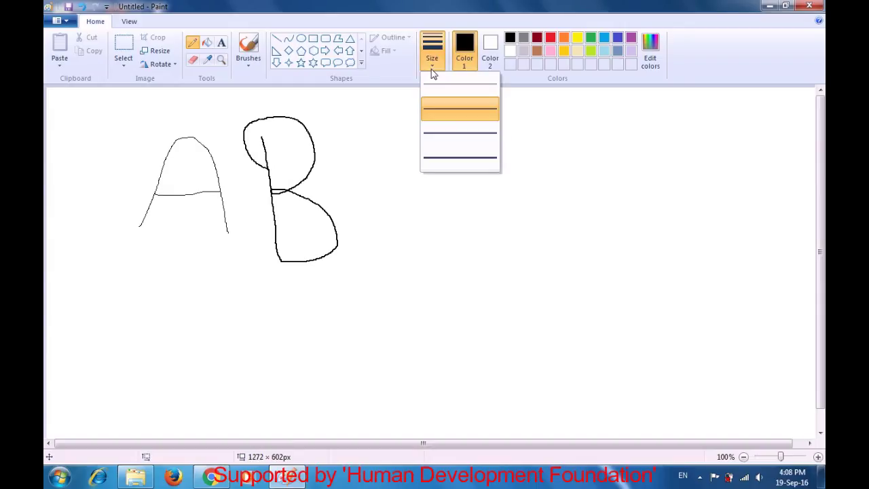
{"action": "left_click", "coordinate": [449, 136]}
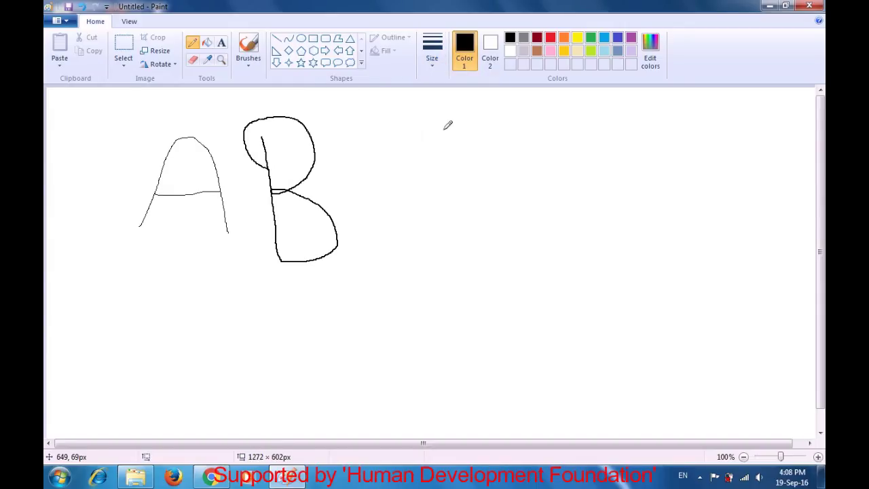
{"action": "mouse_move", "coordinate": [443, 123]}
{"action": "left_mouse_down"}
{"action": "mouse_move", "coordinate": [402, 141]}
{"action": "mouse_move", "coordinate": [388, 196]}
{"action": "mouse_move", "coordinate": [412, 234]}
{"action": "mouse_move", "coordinate": [462, 238]}
{"action": "left_mouse_up"}
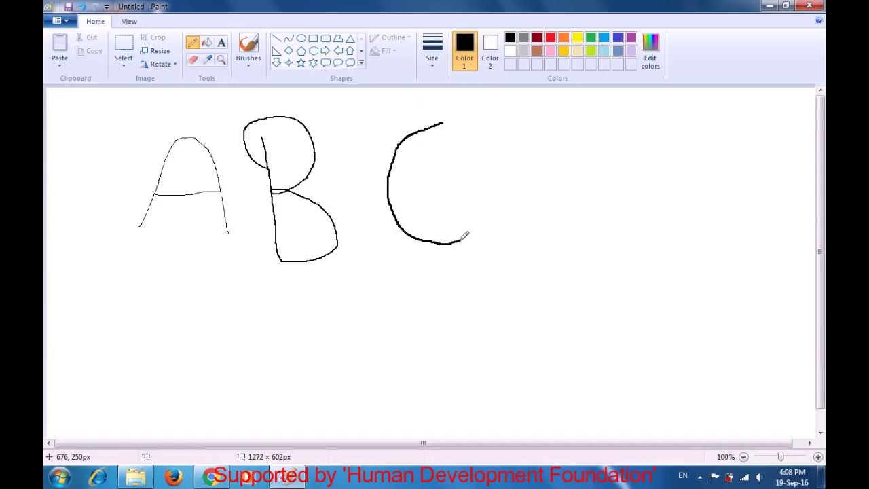
Set the pencil to the thickest line size and draw a black letter D beside the C.
{"action": "left_click", "coordinate": [430, 68]}
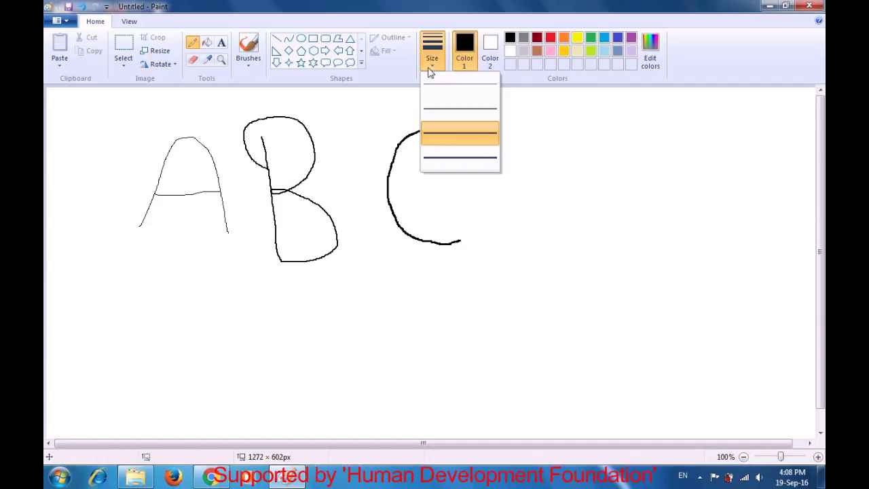
{"action": "left_click", "coordinate": [458, 163]}
{"action": "left_click_drag", "start_coordinate": [513, 128], "coordinate": [529, 256]}
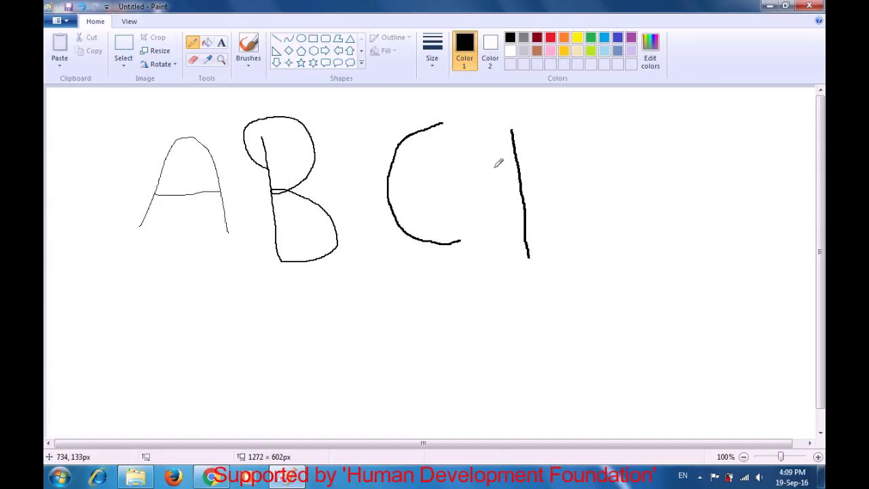
{"action": "mouse_move", "coordinate": [486, 127]}
{"action": "left_mouse_down"}
{"action": "mouse_move", "coordinate": [583, 162]}
{"action": "mouse_move", "coordinate": [603, 182]}
{"action": "mouse_move", "coordinate": [614, 225]}
{"action": "mouse_move", "coordinate": [613, 237]}
{"action": "mouse_move", "coordinate": [592, 248]}
{"action": "mouse_move", "coordinate": [533, 258]}
{"action": "mouse_move", "coordinate": [501, 250]}
{"action": "left_mouse_up"}
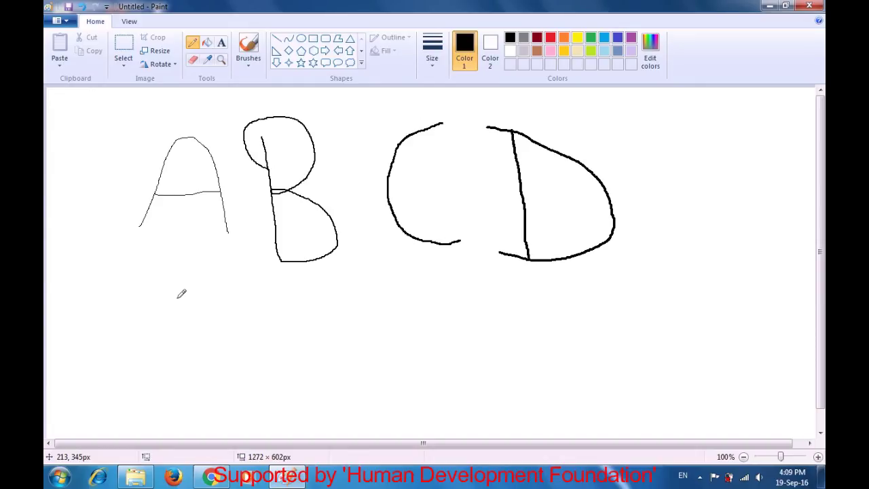
Draw a thick black letter E below the A, starting a second row of letters.
{"action": "mouse_move", "coordinate": [175, 288]}
{"action": "left_mouse_down"}
{"action": "mouse_move", "coordinate": [174, 380]}
{"action": "mouse_move", "coordinate": [232, 380]}
{"action": "left_mouse_up"}
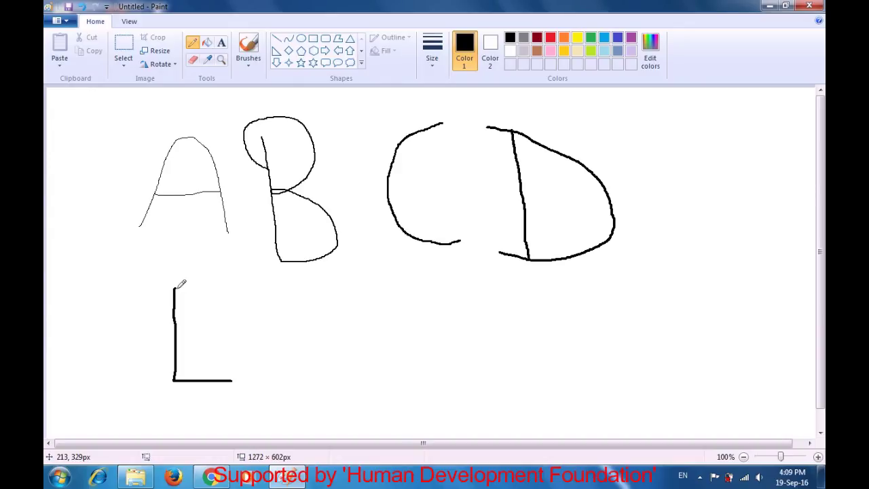
{"action": "left_click_drag", "start_coordinate": [174, 288], "coordinate": [251, 289]}
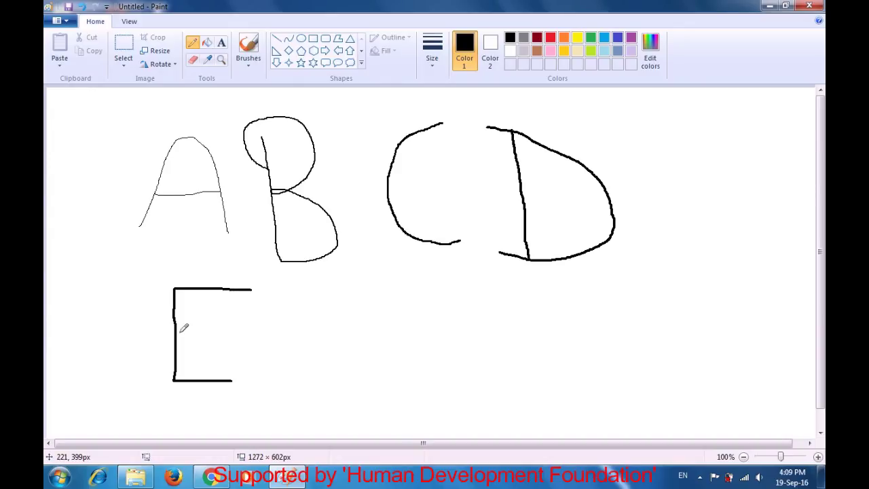
{"action": "left_click_drag", "start_coordinate": [177, 335], "coordinate": [239, 333]}
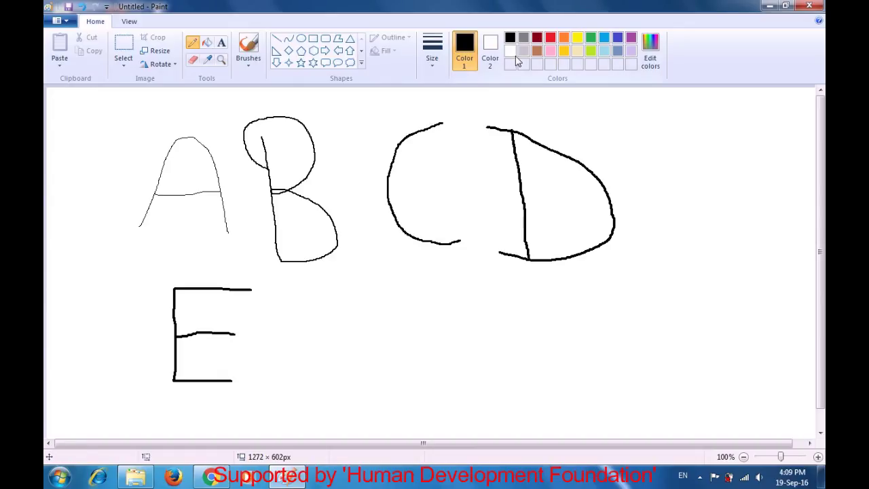
Change the drawing color to dark red and draw a letter F beside the E.
{"action": "left_click", "coordinate": [537, 39]}
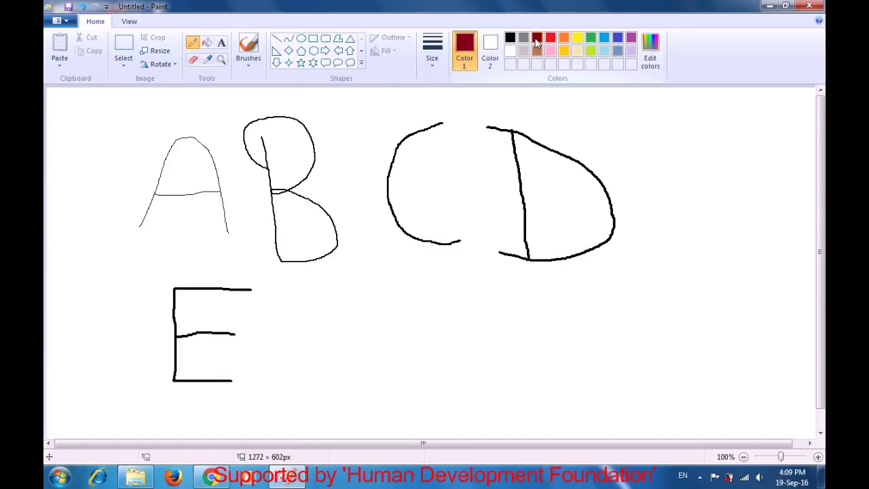
{"action": "left_click_drag", "start_coordinate": [313, 290], "coordinate": [316, 391]}
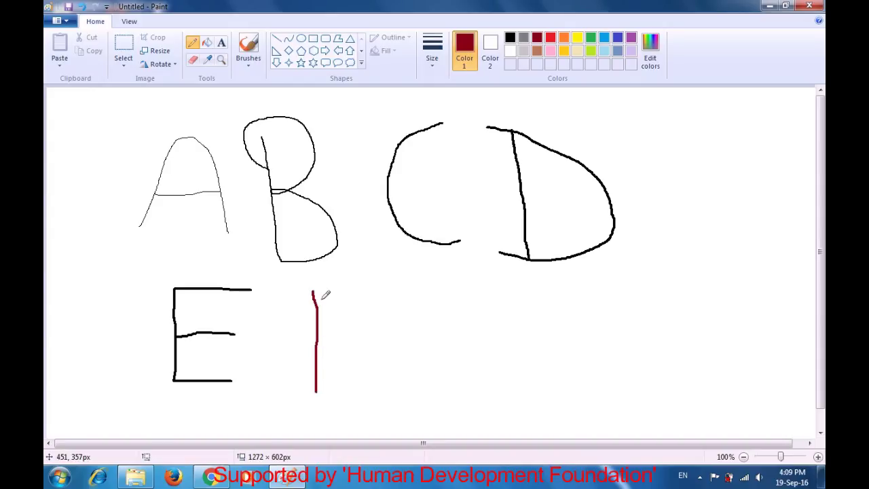
{"action": "left_click_drag", "start_coordinate": [312, 291], "coordinate": [373, 290]}
{"action": "left_click_drag", "start_coordinate": [315, 326], "coordinate": [377, 323]}
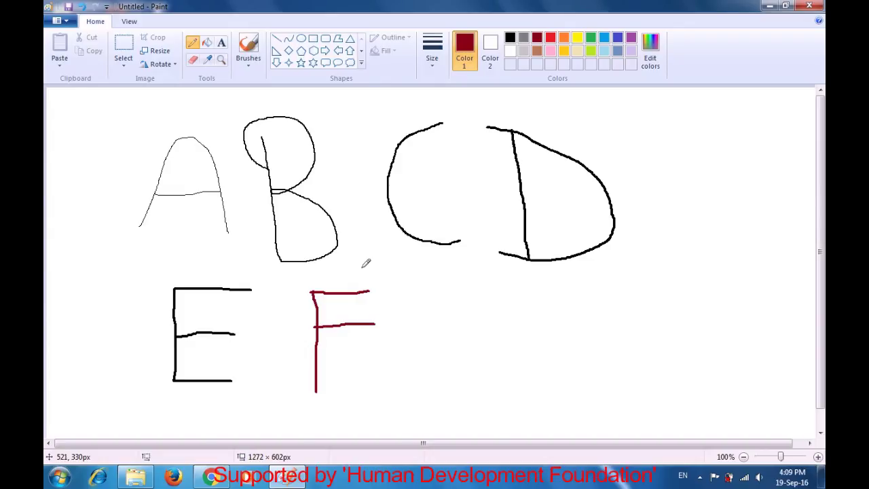
Set the pencil to the thinnest line size and draw a green letter G beside the F.
{"action": "left_click", "coordinate": [432, 61]}
{"action": "left_click", "coordinate": [432, 85]}
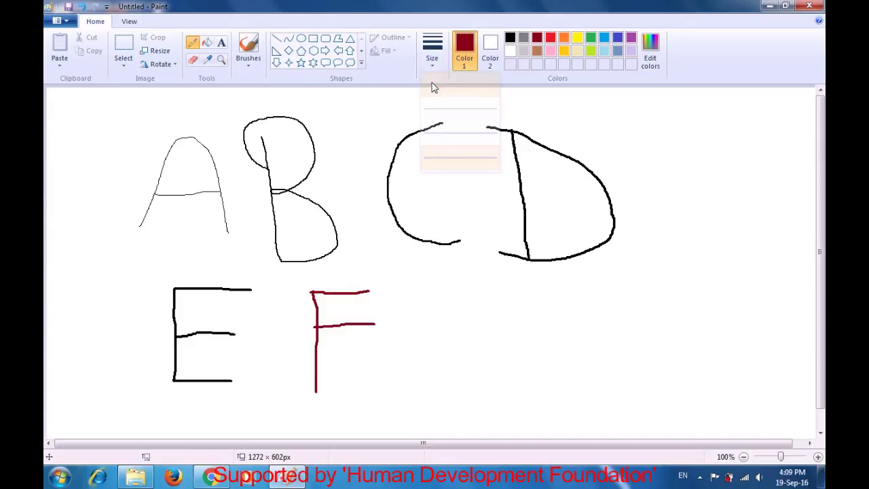
{"action": "left_click", "coordinate": [590, 38]}
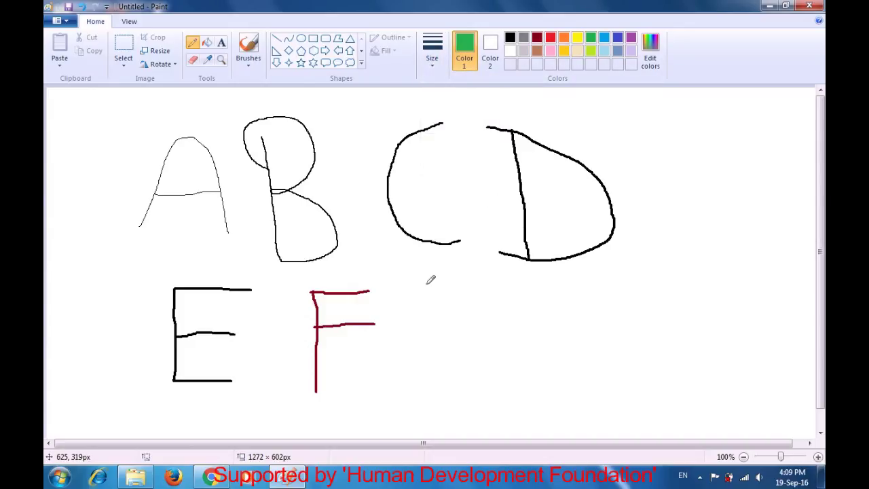
{"action": "mouse_move", "coordinate": [421, 287]}
{"action": "left_mouse_down"}
{"action": "mouse_move", "coordinate": [427, 383]}
{"action": "mouse_move", "coordinate": [459, 390]}
{"action": "mouse_move", "coordinate": [482, 384]}
{"action": "mouse_move", "coordinate": [488, 345]}
{"action": "mouse_move", "coordinate": [468, 338]}
{"action": "mouse_move", "coordinate": [528, 339]}
{"action": "mouse_move", "coordinate": [528, 401]}
{"action": "left_mouse_up"}
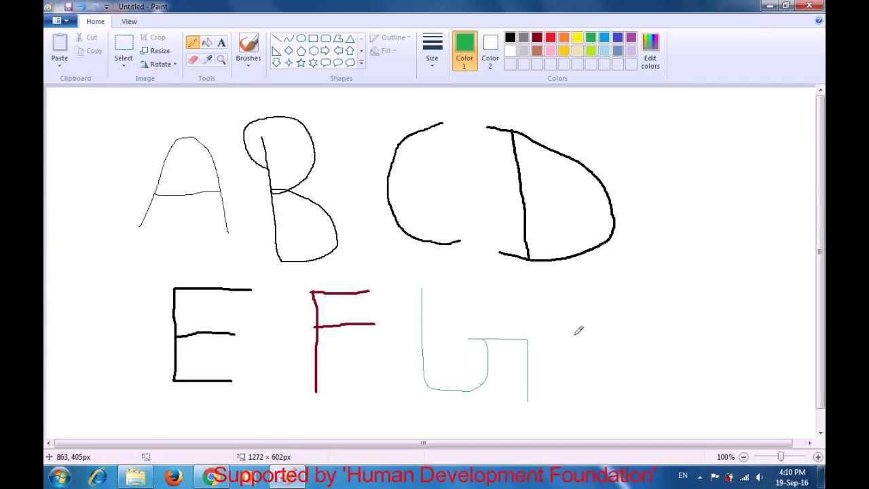
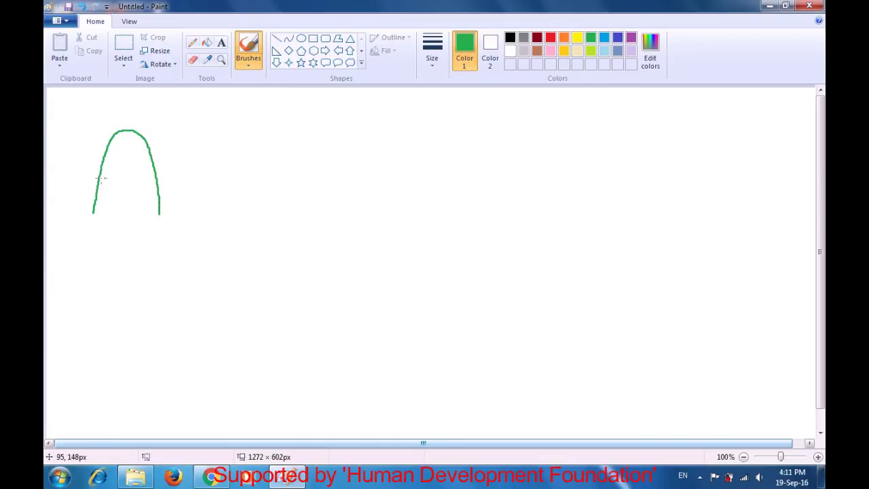
Add the crossbar to the green letter A, and paint a red letter B beside it with the first calligraphy brush.
{"action": "left_click_drag", "start_coordinate": [101, 179], "coordinate": [156, 179]}
{"action": "left_click", "coordinate": [550, 37]}
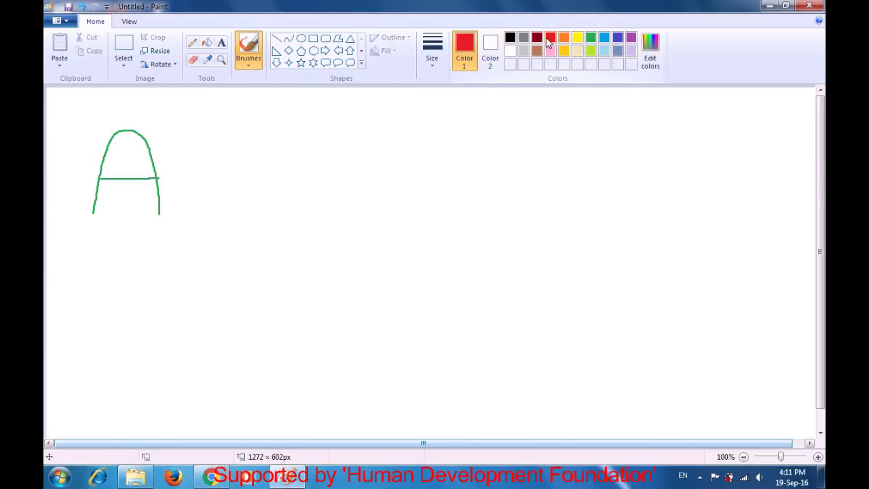
{"action": "left_click", "coordinate": [247, 68]}
{"action": "left_click", "coordinate": [272, 82]}
{"action": "left_click_drag", "start_coordinate": [198, 131], "coordinate": [199, 216]}
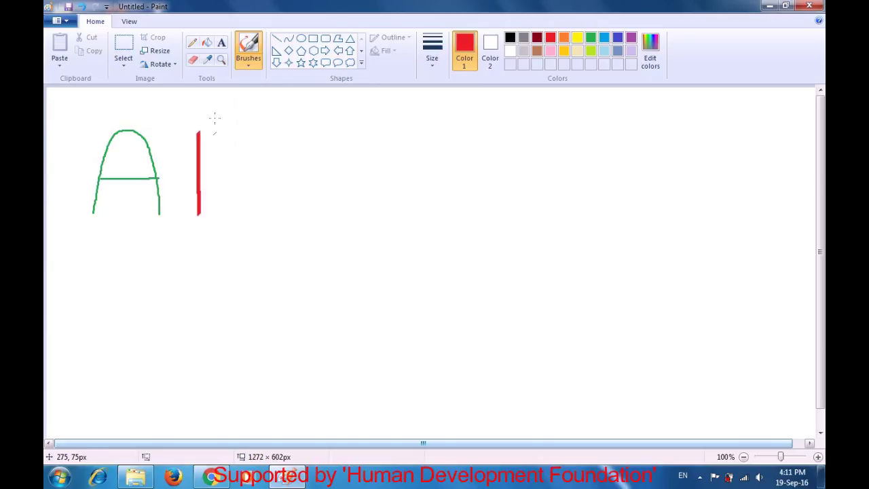
{"action": "mouse_move", "coordinate": [197, 132]}
{"action": "left_mouse_down"}
{"action": "mouse_move", "coordinate": [233, 135]}
{"action": "mouse_move", "coordinate": [233, 152]}
{"action": "mouse_move", "coordinate": [198, 173]}
{"action": "mouse_move", "coordinate": [253, 180]}
{"action": "mouse_move", "coordinate": [243, 207]}
{"action": "mouse_move", "coordinate": [199, 220]}
{"action": "left_mouse_up"}
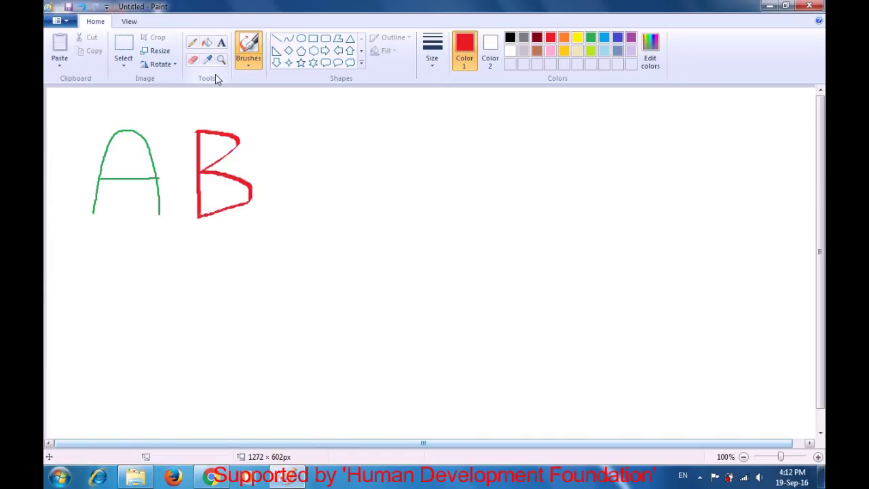
Paint a red letter C beside the B with the second calligraphy brush.
{"action": "left_click", "coordinate": [249, 68]}
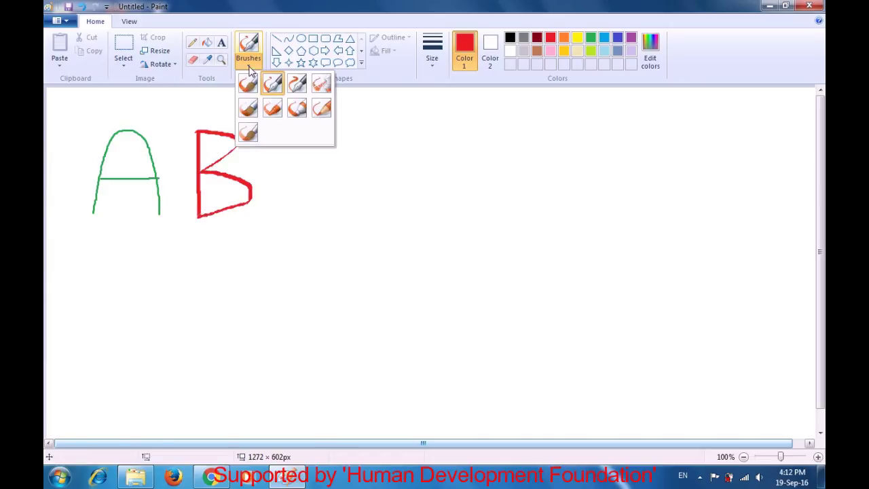
{"action": "left_click", "coordinate": [297, 83]}
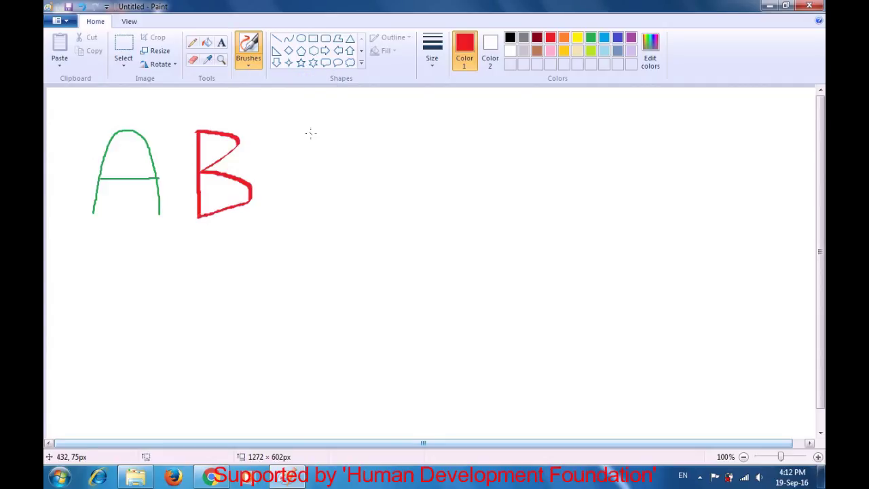
{"action": "mouse_move", "coordinate": [313, 133]}
{"action": "left_mouse_down"}
{"action": "mouse_move", "coordinate": [286, 150]}
{"action": "mouse_move", "coordinate": [281, 187]}
{"action": "mouse_move", "coordinate": [299, 207]}
{"action": "mouse_move", "coordinate": [334, 210]}
{"action": "left_mouse_up"}
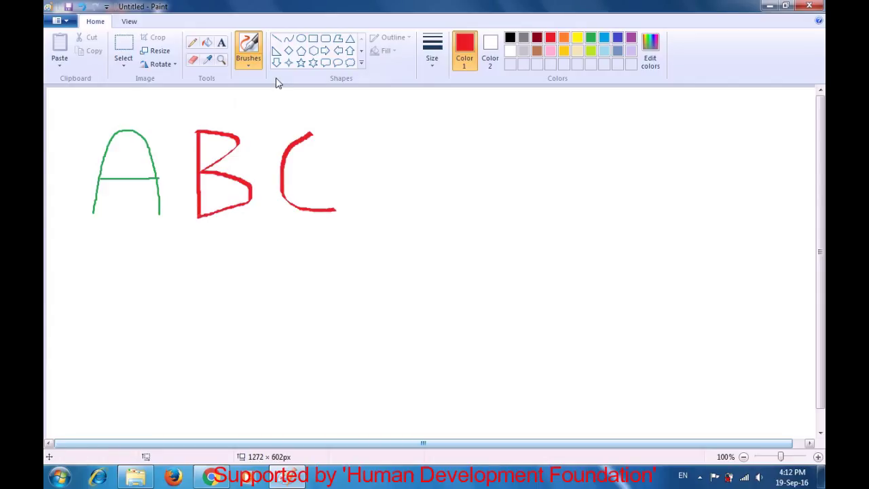
Paint an indigo letter D beside the C with the Airbrush.
{"action": "left_click", "coordinate": [247, 68]}
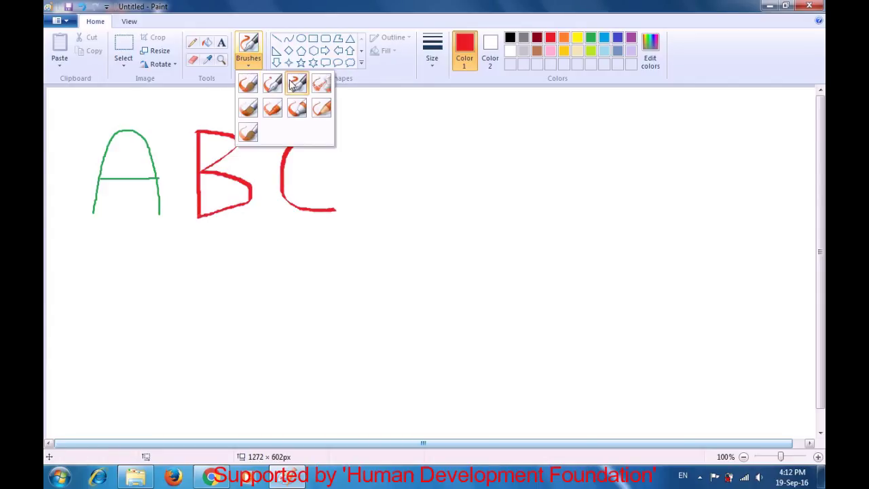
{"action": "left_click", "coordinate": [321, 83]}
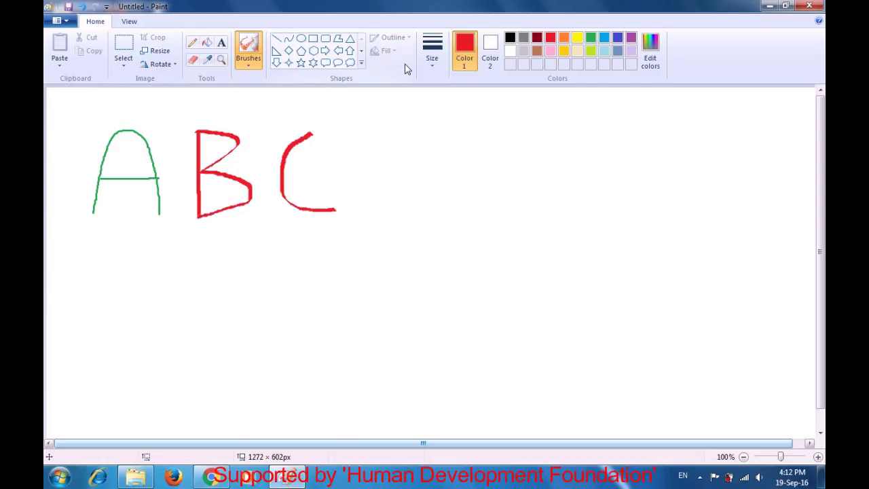
{"action": "left_click", "coordinate": [617, 40]}
{"action": "left_click_drag", "start_coordinate": [379, 133], "coordinate": [378, 204]}
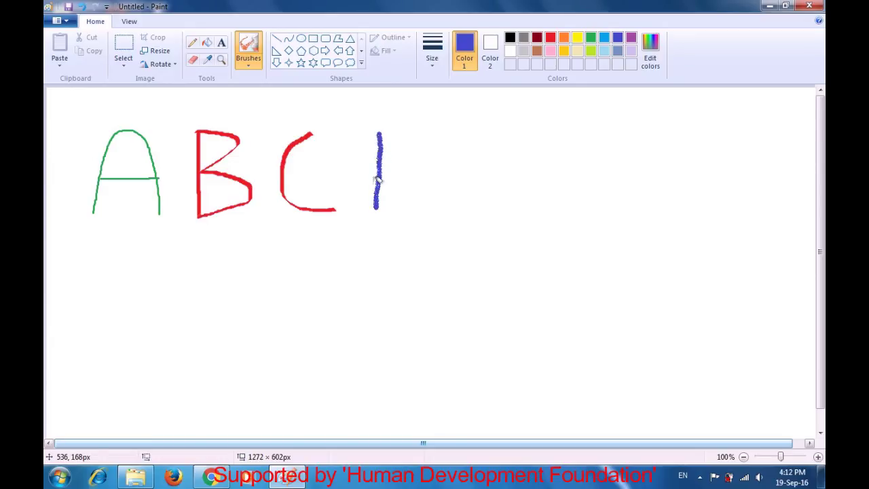
{"action": "mouse_move", "coordinate": [372, 138]}
{"action": "left_mouse_down"}
{"action": "mouse_move", "coordinate": [397, 128]}
{"action": "mouse_move", "coordinate": [413, 134]}
{"action": "mouse_move", "coordinate": [426, 164]}
{"action": "mouse_move", "coordinate": [425, 184]}
{"action": "mouse_move", "coordinate": [392, 210]}
{"action": "mouse_move", "coordinate": [379, 207]}
{"action": "left_mouse_up"}
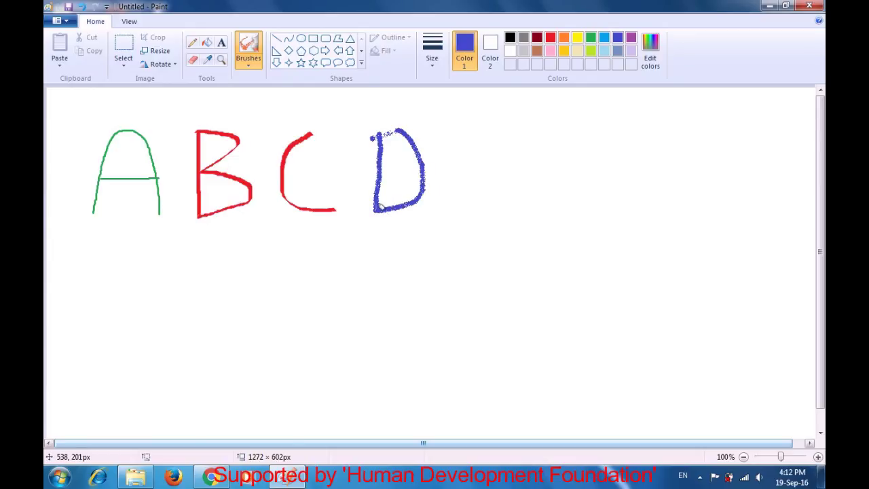
Paint an indigo letter E beside the D with the Oil brush.
{"action": "left_click", "coordinate": [247, 67]}
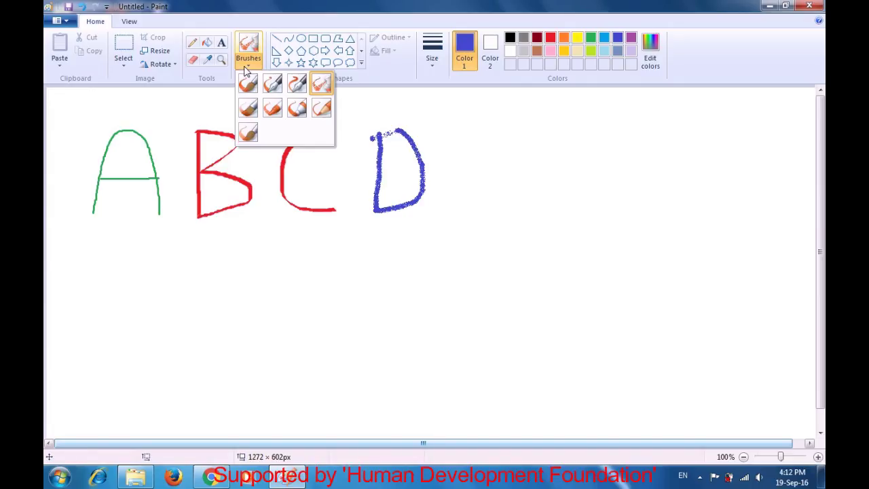
{"action": "left_click", "coordinate": [249, 109]}
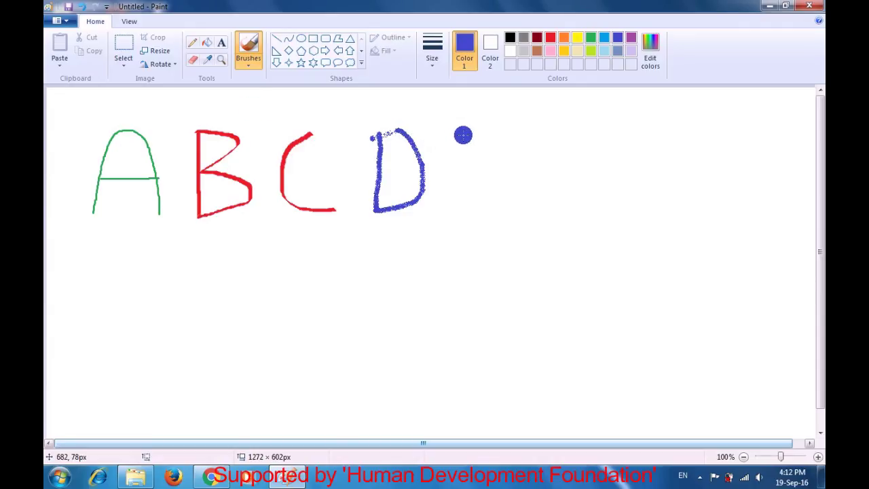
{"action": "mouse_move", "coordinate": [462, 139]}
{"action": "left_mouse_down"}
{"action": "mouse_move", "coordinate": [464, 221]}
{"action": "mouse_move", "coordinate": [530, 224]}
{"action": "left_mouse_up"}
{"action": "left_click_drag", "start_coordinate": [466, 147], "coordinate": [540, 134]}
{"action": "left_click_drag", "start_coordinate": [467, 179], "coordinate": [512, 177]}
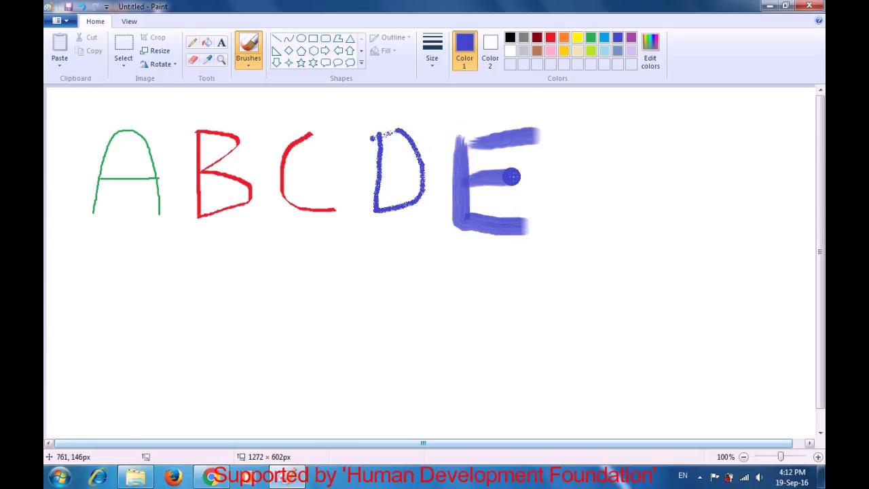
Paint an orange letter F beside the E with the Crayon brush.
{"action": "left_click", "coordinate": [567, 38]}
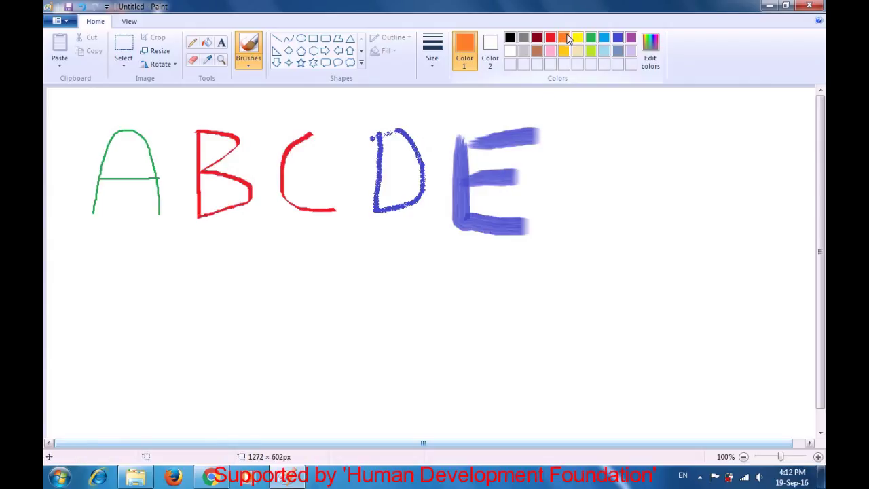
{"action": "left_click", "coordinate": [249, 64]}
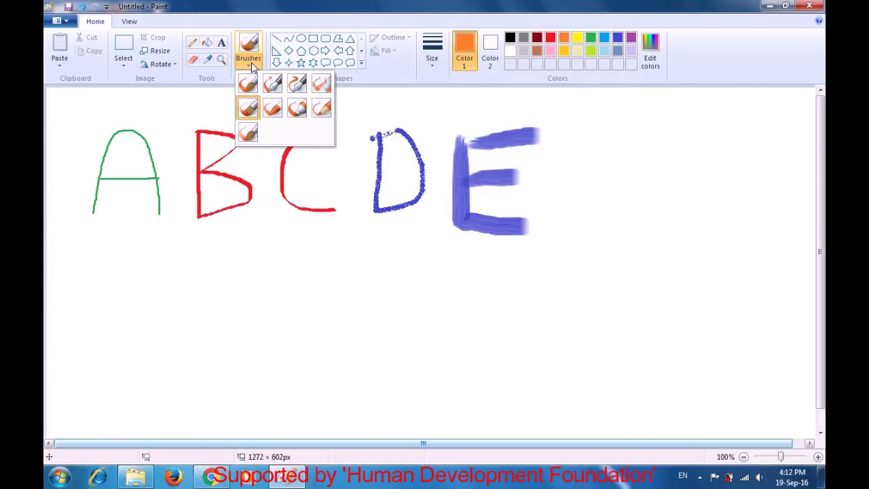
{"action": "left_click", "coordinate": [272, 108]}
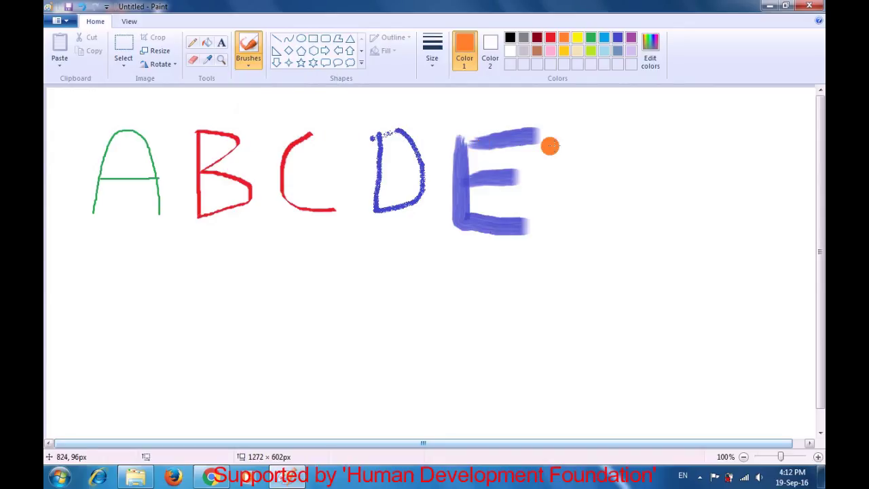
{"action": "left_click_drag", "start_coordinate": [565, 135], "coordinate": [572, 246]}
{"action": "left_click_drag", "start_coordinate": [562, 138], "coordinate": [642, 144]}
{"action": "left_click_drag", "start_coordinate": [577, 179], "coordinate": [632, 176]}
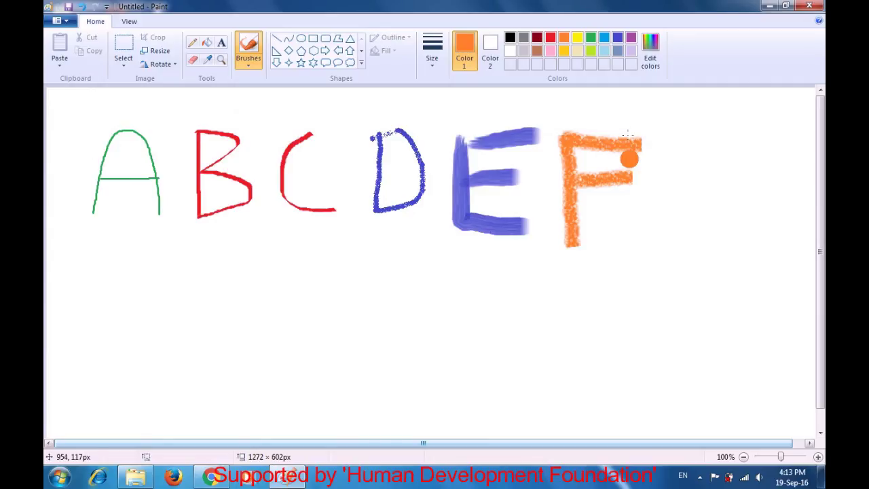
Paint a purple letter G beside the F with the Marker brush.
{"action": "left_click", "coordinate": [631, 39]}
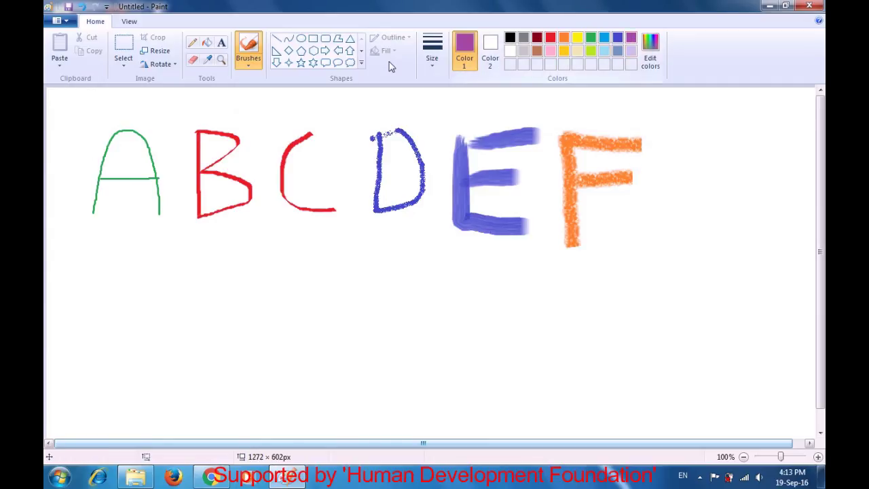
{"action": "left_click", "coordinate": [249, 68]}
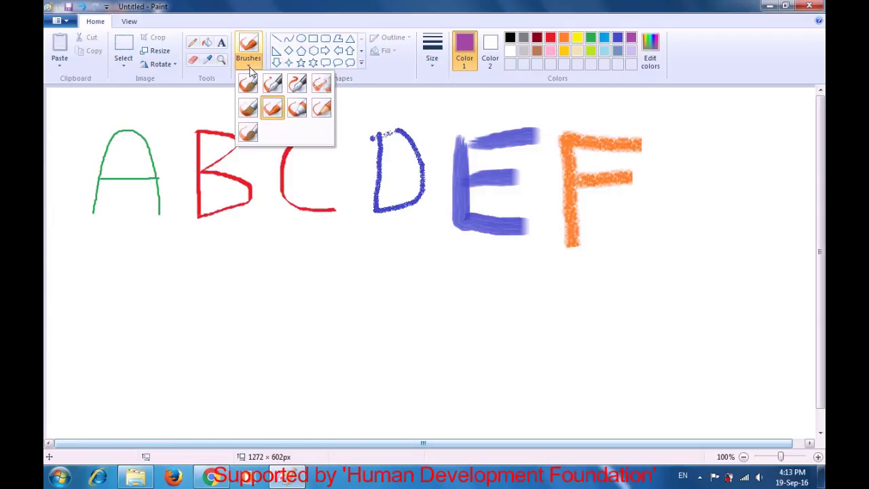
{"action": "left_click", "coordinate": [303, 107]}
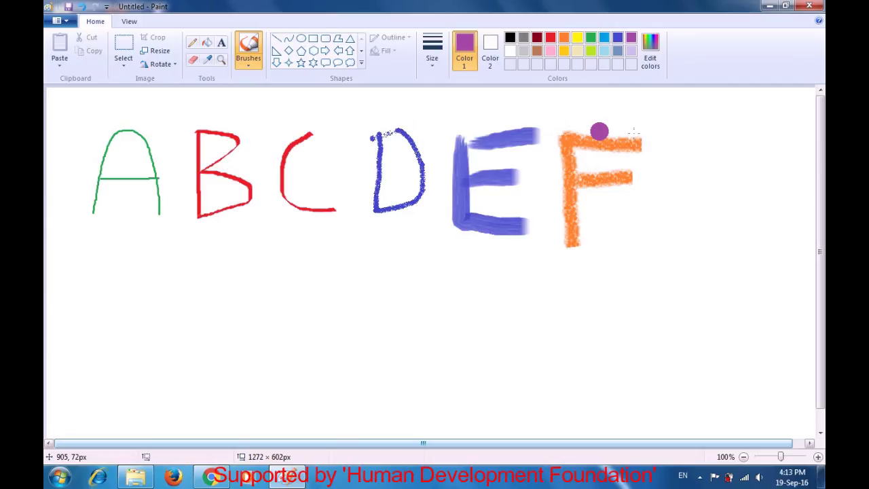
{"action": "mouse_move", "coordinate": [661, 142]}
{"action": "left_mouse_down"}
{"action": "mouse_move", "coordinate": [671, 230]}
{"action": "mouse_move", "coordinate": [683, 241]}
{"action": "mouse_move", "coordinate": [697, 242]}
{"action": "mouse_move", "coordinate": [721, 224]}
{"action": "mouse_move", "coordinate": [709, 195]}
{"action": "mouse_move", "coordinate": [733, 188]}
{"action": "mouse_move", "coordinate": [765, 190]}
{"action": "mouse_move", "coordinate": [778, 248]}
{"action": "left_mouse_up"}
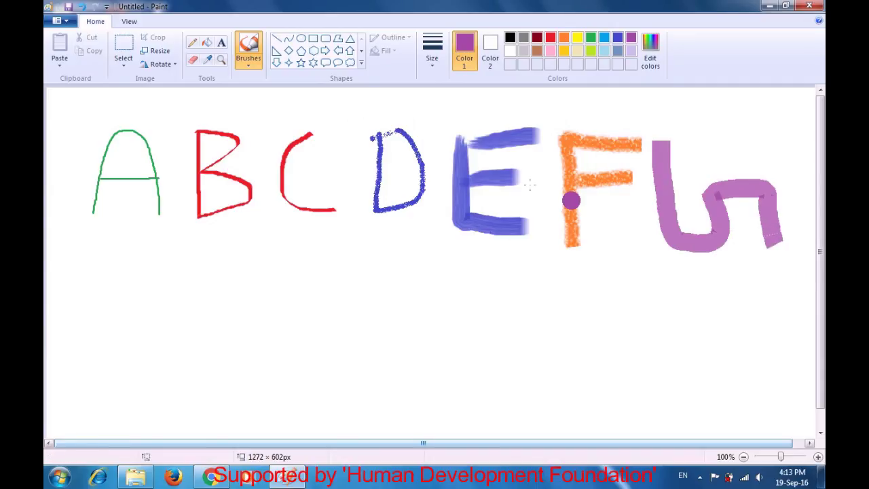
Paint a purple letter H below the A with the Natural pencil brush.
{"action": "left_click", "coordinate": [243, 63]}
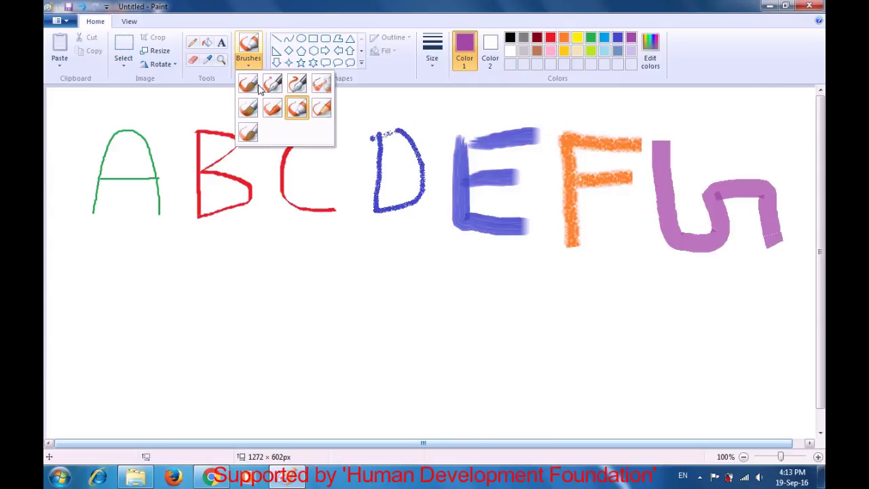
{"action": "left_click", "coordinate": [320, 108]}
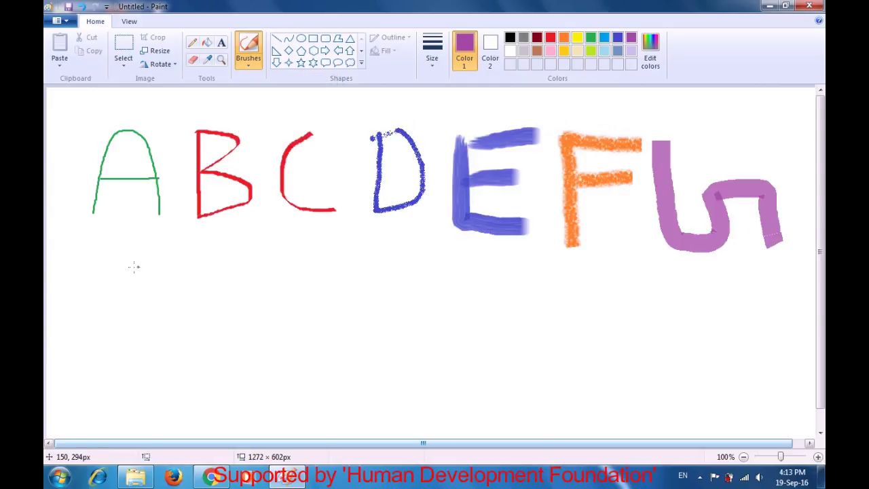
{"action": "left_click_drag", "start_coordinate": [124, 266], "coordinate": [114, 344]}
{"action": "left_click_drag", "start_coordinate": [119, 310], "coordinate": [153, 310]}
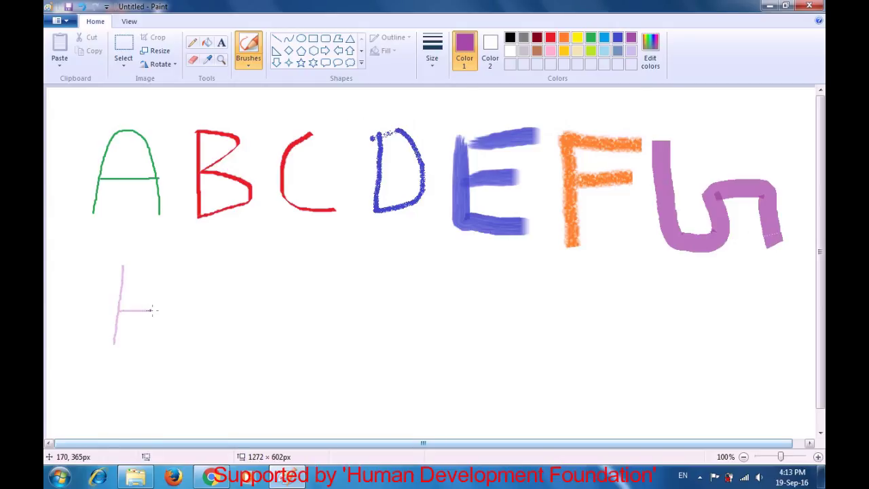
{"action": "left_click_drag", "start_coordinate": [151, 269], "coordinate": [146, 354]}
Paint a gold letter I with serifs beside the H with the Watercolor brush.
{"action": "left_click", "coordinate": [247, 68]}
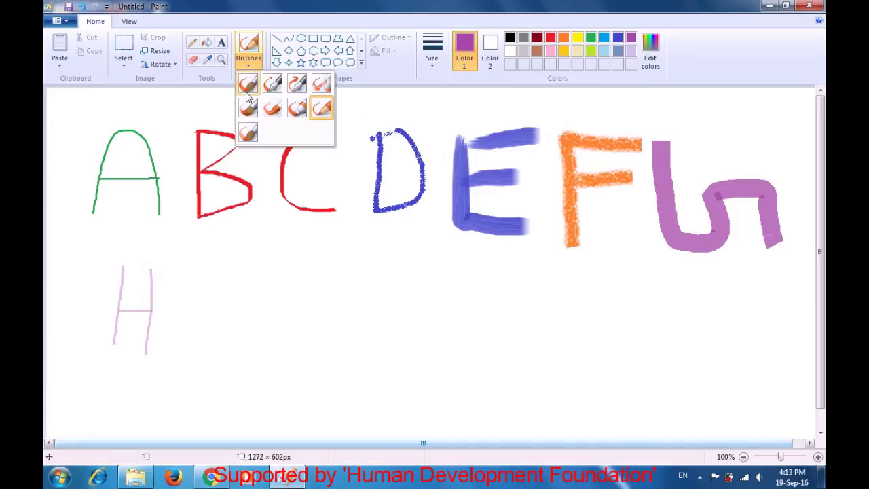
{"action": "left_click", "coordinate": [248, 133]}
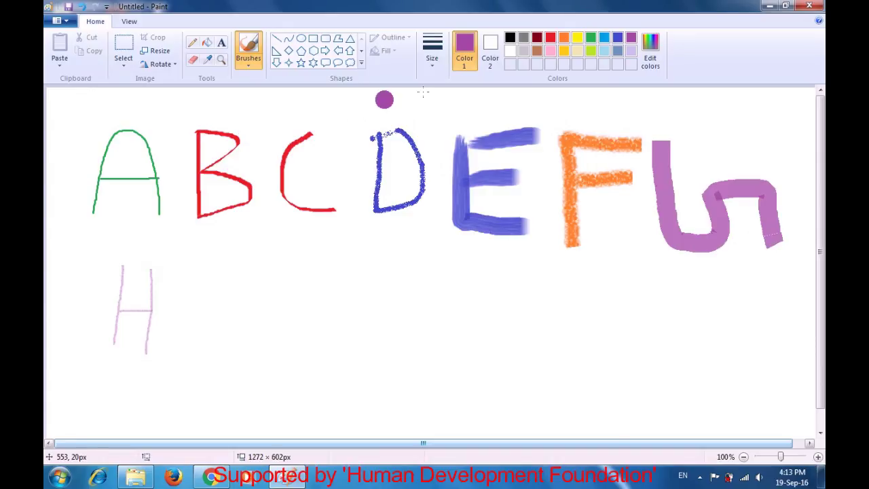
{"action": "left_click", "coordinate": [561, 53]}
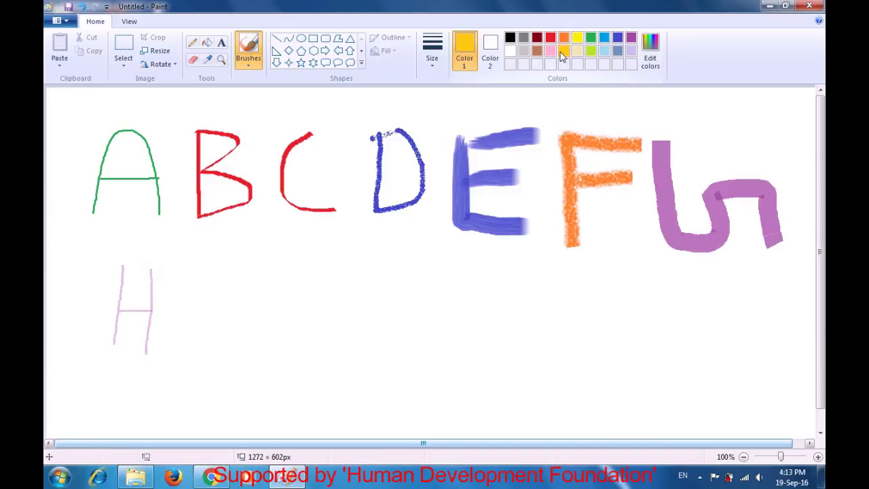
{"action": "left_click_drag", "start_coordinate": [226, 274], "coordinate": [357, 280]}
{"action": "left_click_drag", "start_coordinate": [288, 284], "coordinate": [289, 378]}
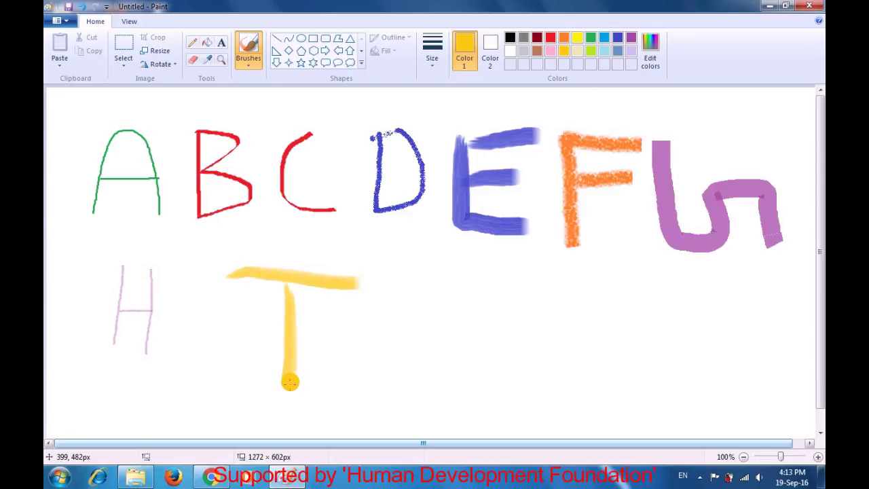
{"action": "mouse_move", "coordinate": [211, 392]}
{"action": "left_mouse_down"}
{"action": "mouse_move", "coordinate": [303, 379]}
{"action": "mouse_move", "coordinate": [351, 387]}
{"action": "left_mouse_up"}
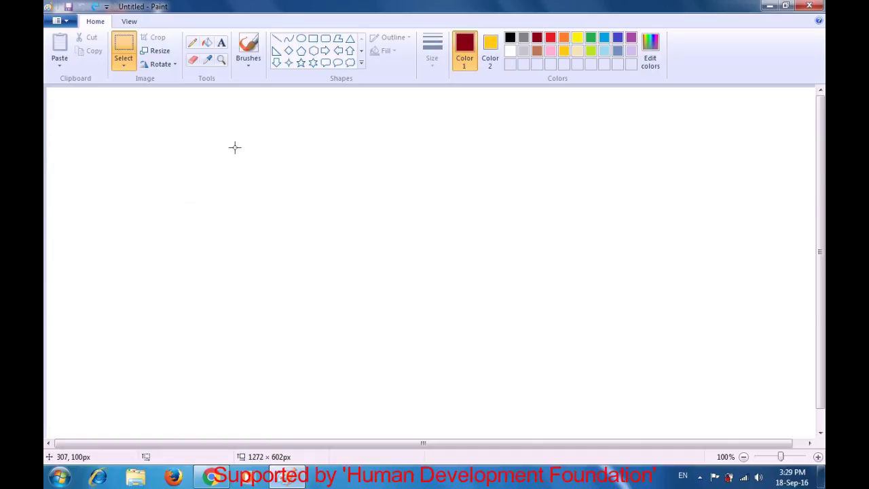
Draw a solid-filled rectangle of about 617 × 460 px in the lower middle of the canvas, with light blue as both outline and fill color.
{"action": "left_click", "coordinate": [314, 41]}
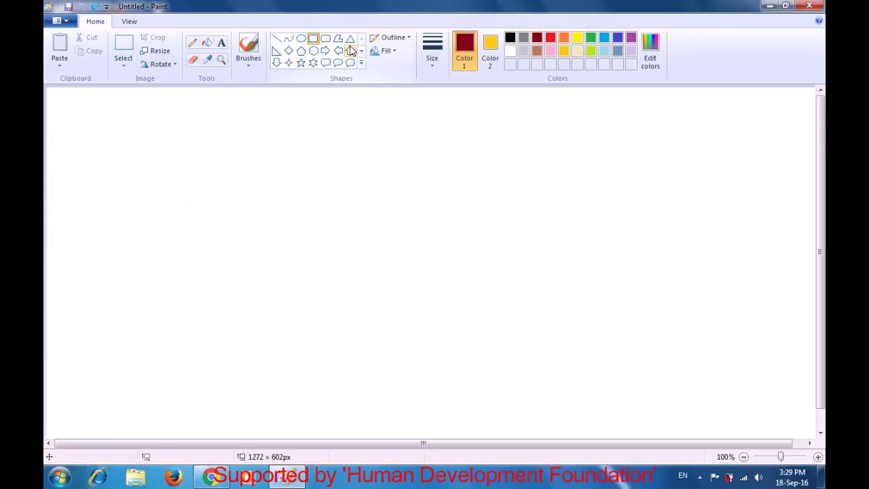
{"action": "left_click", "coordinate": [391, 54]}
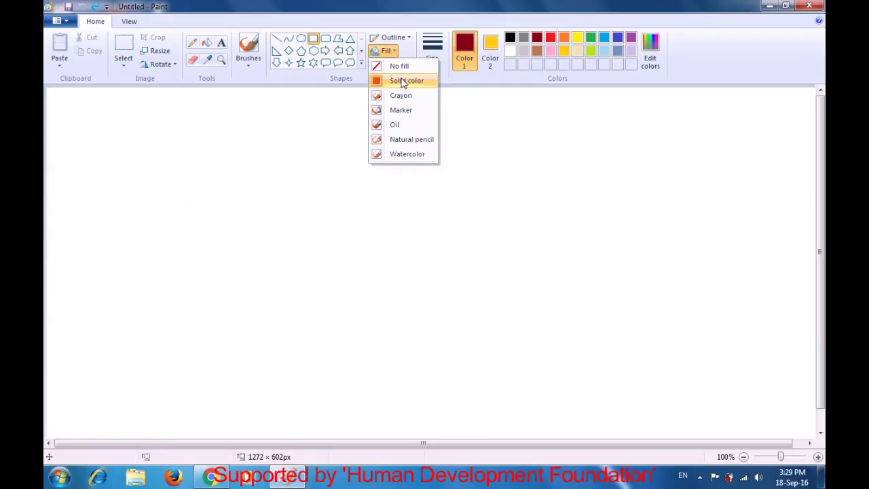
{"action": "left_click", "coordinate": [403, 82]}
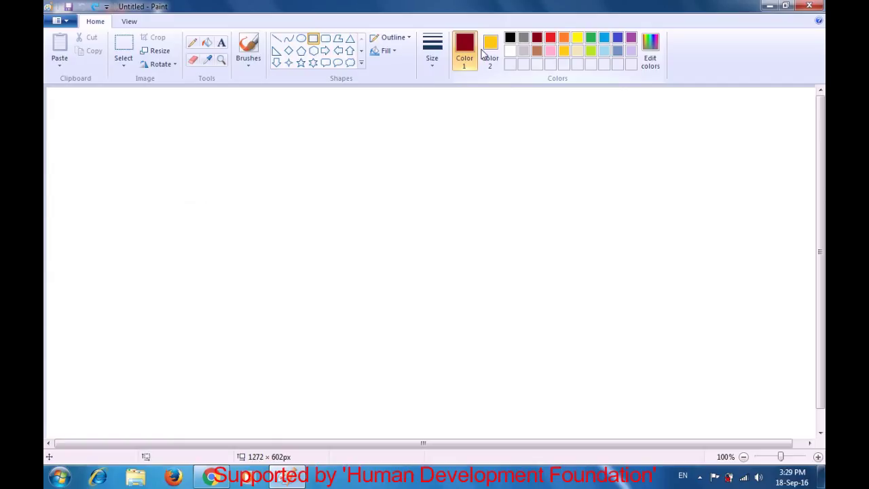
{"action": "left_click", "coordinate": [603, 55]}
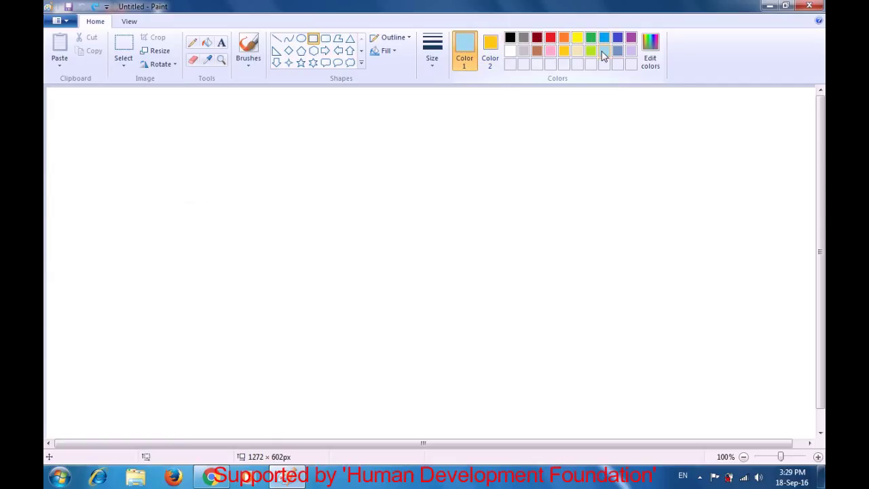
{"action": "left_click", "coordinate": [496, 53]}
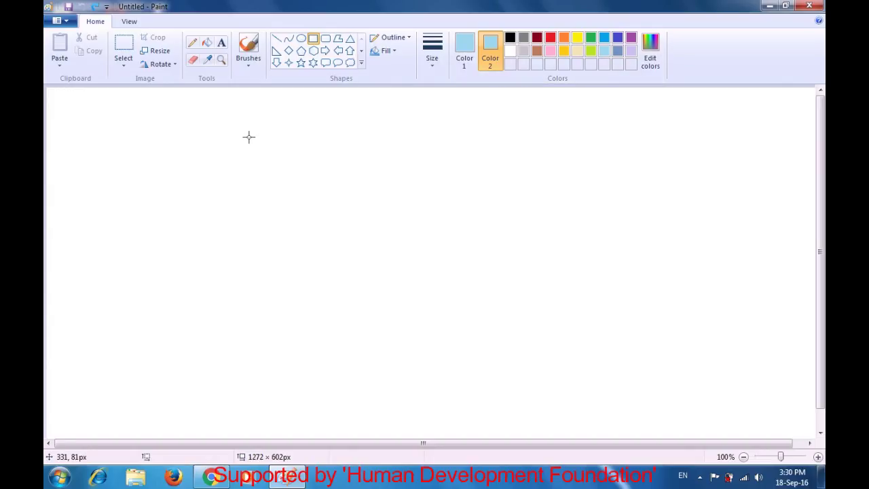
{"action": "left_click_drag", "start_coordinate": [243, 157], "coordinate": [620, 438]}
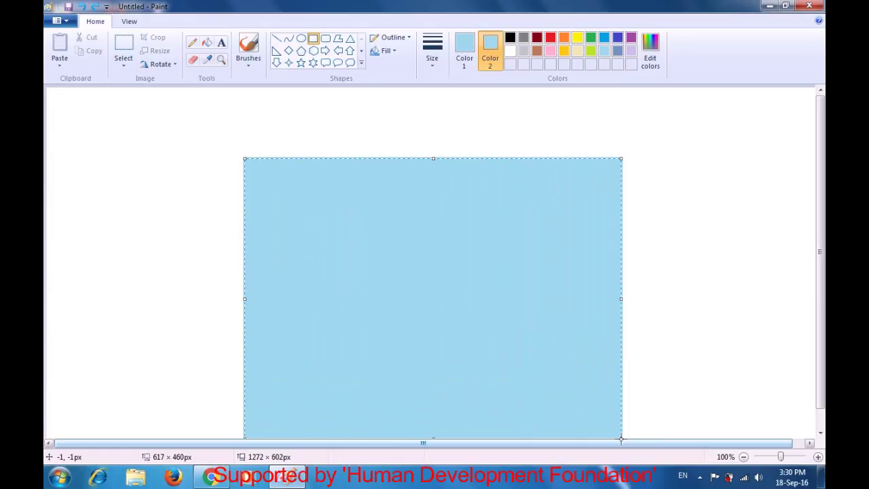
{"action": "left_click", "coordinate": [674, 372]}
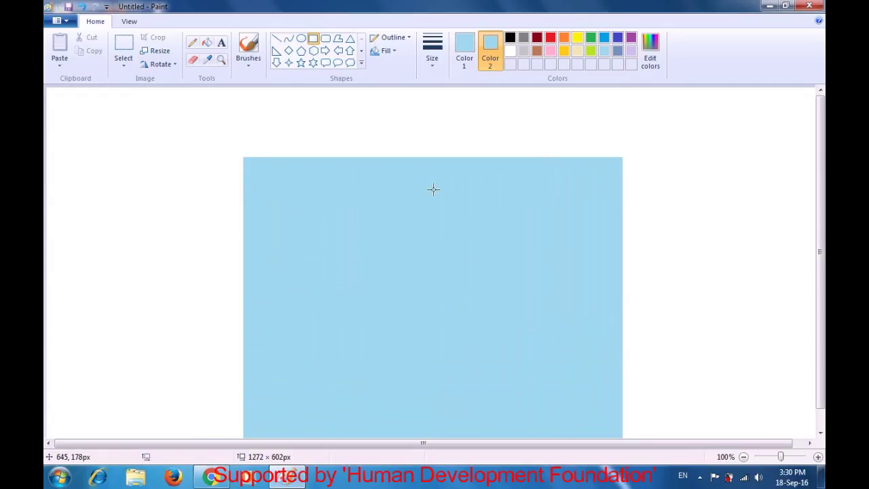
Draw a yellow oval of about 81 × 57 px in the rectangle's upper-left corner, with yellow as both outline and fill color.
{"action": "left_click", "coordinate": [303, 40]}
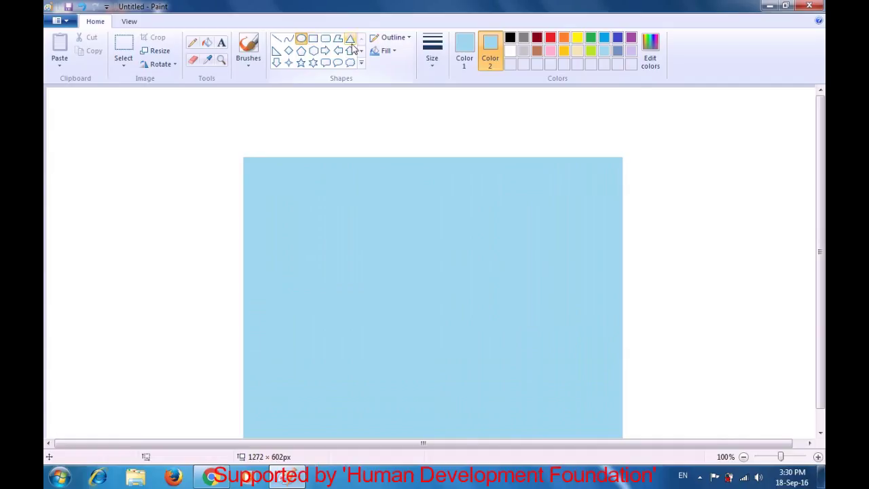
{"action": "left_click", "coordinate": [463, 54]}
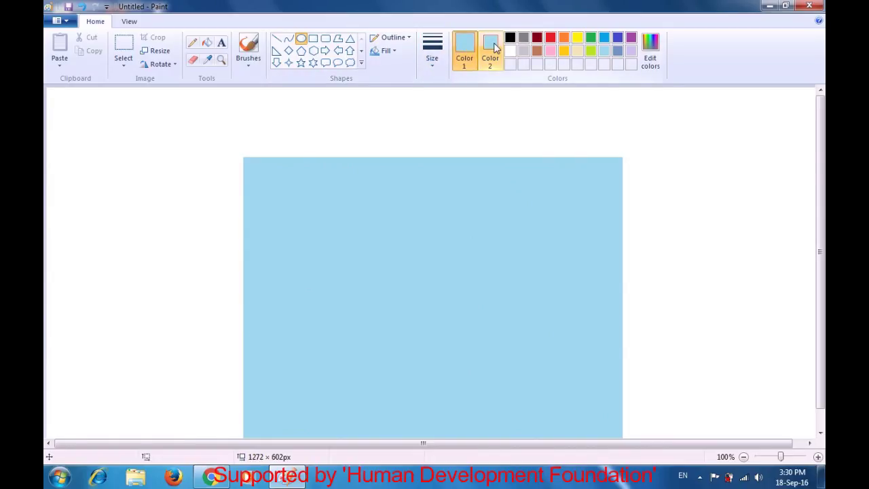
{"action": "left_click", "coordinate": [576, 39]}
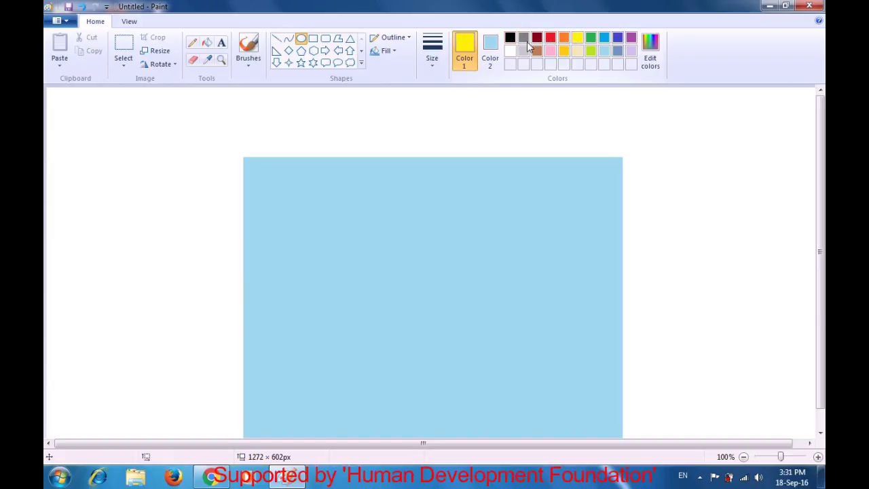
{"action": "left_click", "coordinate": [496, 50]}
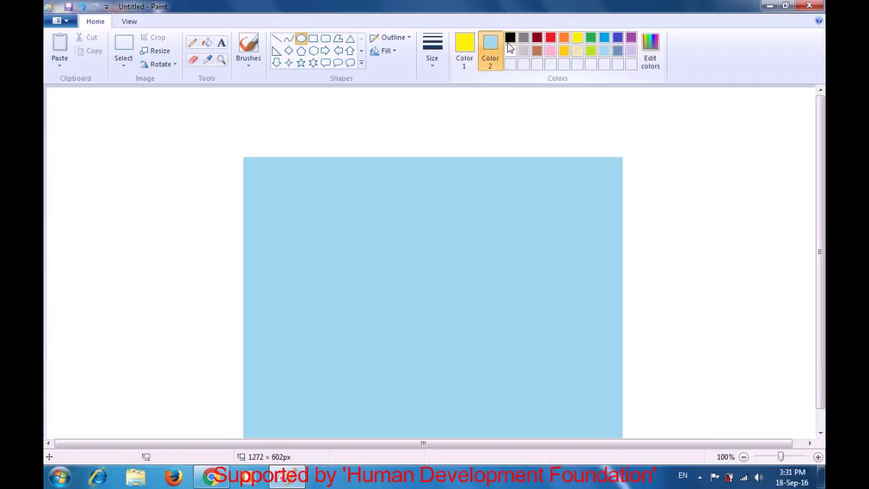
{"action": "left_click", "coordinate": [577, 39]}
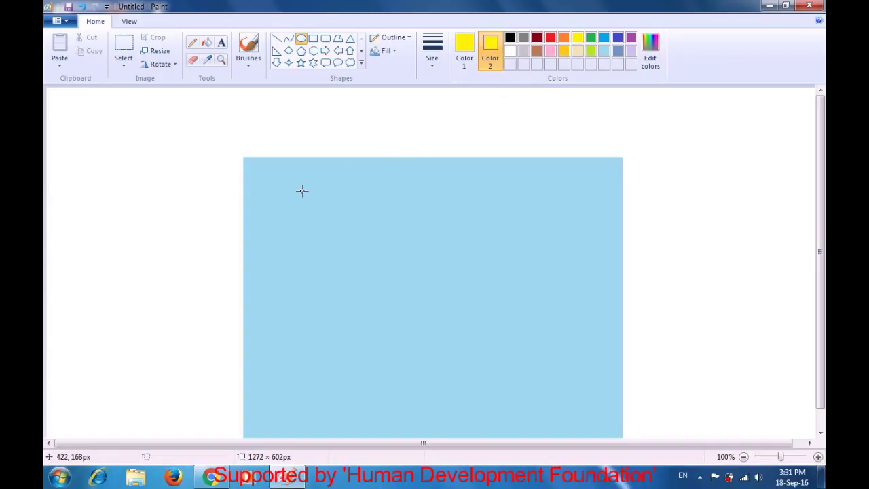
{"action": "left_click_drag", "start_coordinate": [265, 182], "coordinate": [314, 217]}
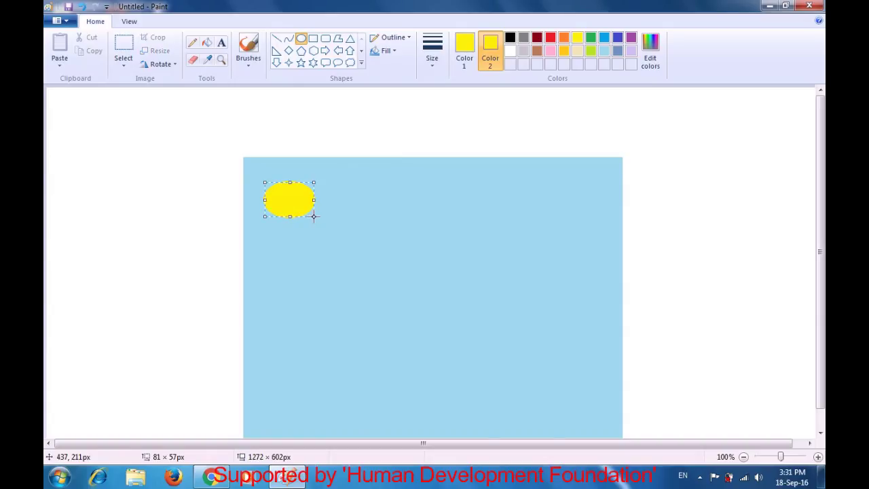
{"action": "left_click", "coordinate": [385, 195]}
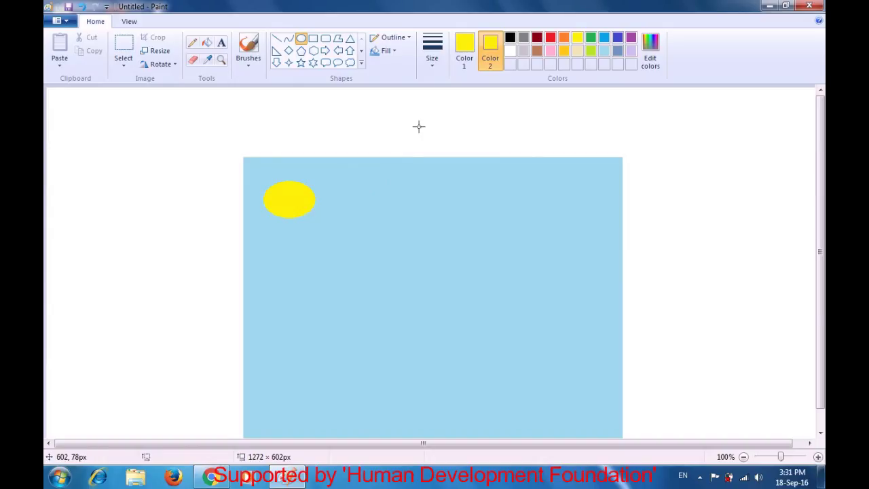
Set color 1 to red.
{"action": "left_click", "coordinate": [463, 54]}
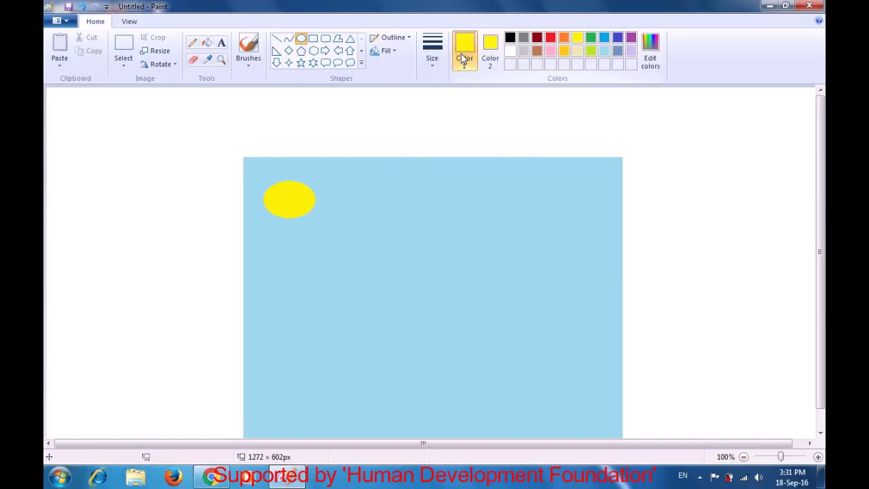
{"action": "left_click", "coordinate": [551, 38]}
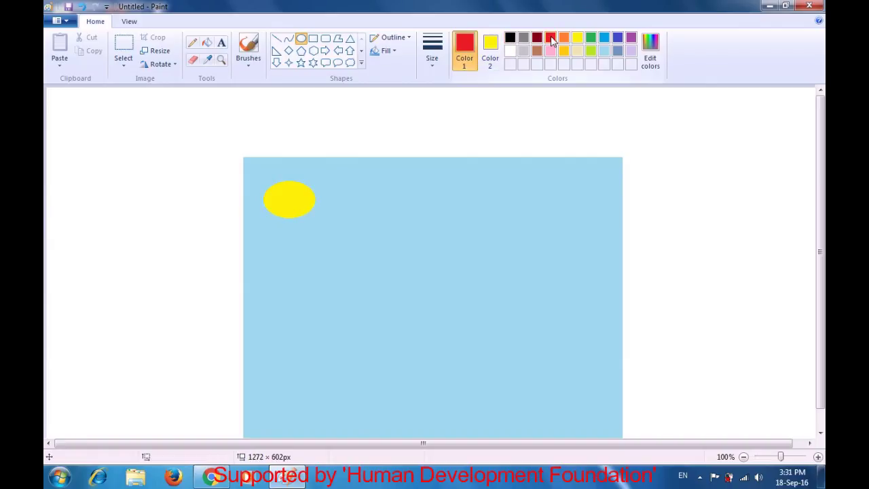
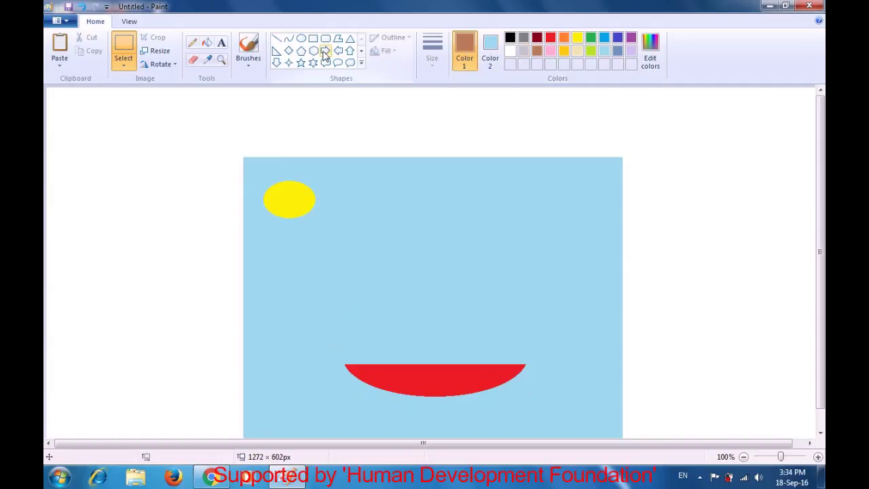
Draw a vertical brown line of the thickest width as the boat's mast, rising from the red hull's top edge.
{"action": "left_click", "coordinate": [279, 42]}
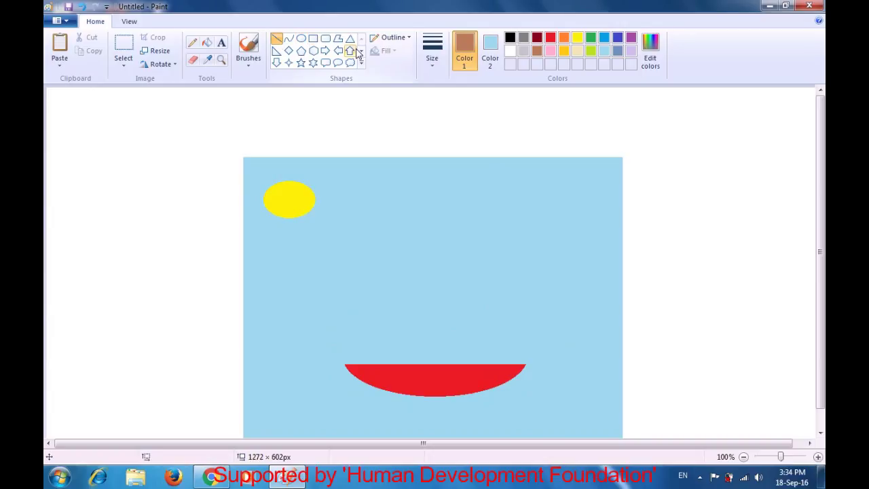
{"action": "left_click", "coordinate": [430, 62]}
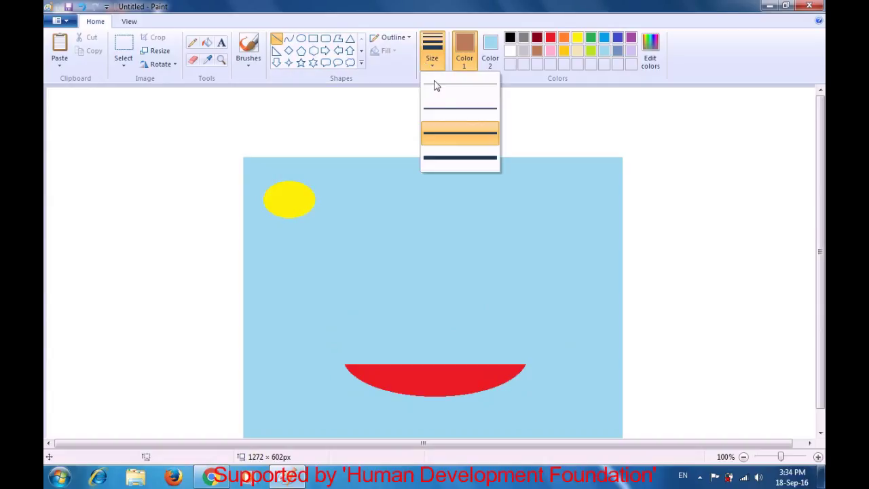
{"action": "left_click", "coordinate": [452, 159]}
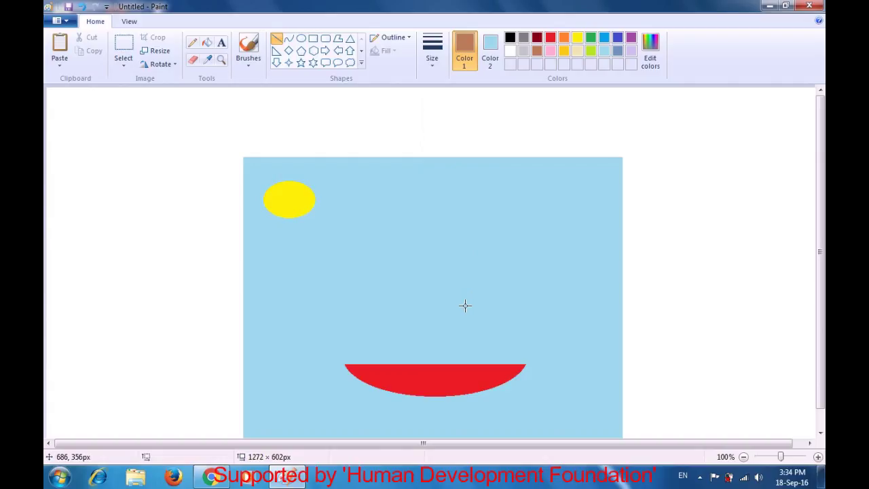
{"action": "left_click_drag", "start_coordinate": [465, 306], "coordinate": [465, 363]}
{"action": "left_click", "coordinate": [524, 313]}
Extend the mast upward with a thinner vertical brown line about 91 px long, using the second-thinnest width.
{"action": "left_click", "coordinate": [433, 69]}
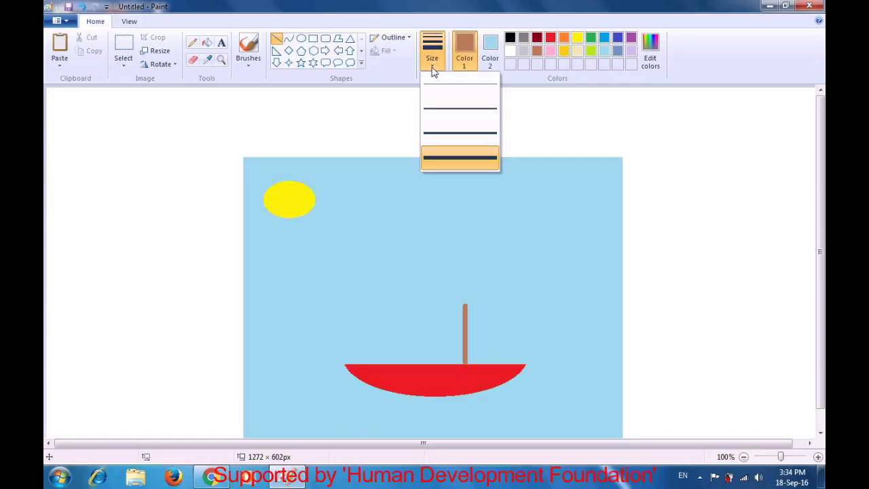
{"action": "left_click", "coordinate": [432, 106]}
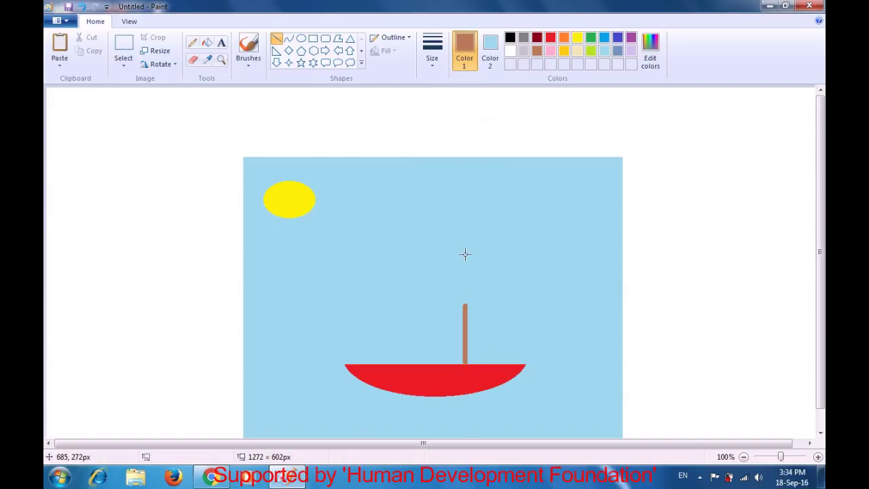
{"action": "left_click_drag", "start_coordinate": [465, 256], "coordinate": [466, 310]}
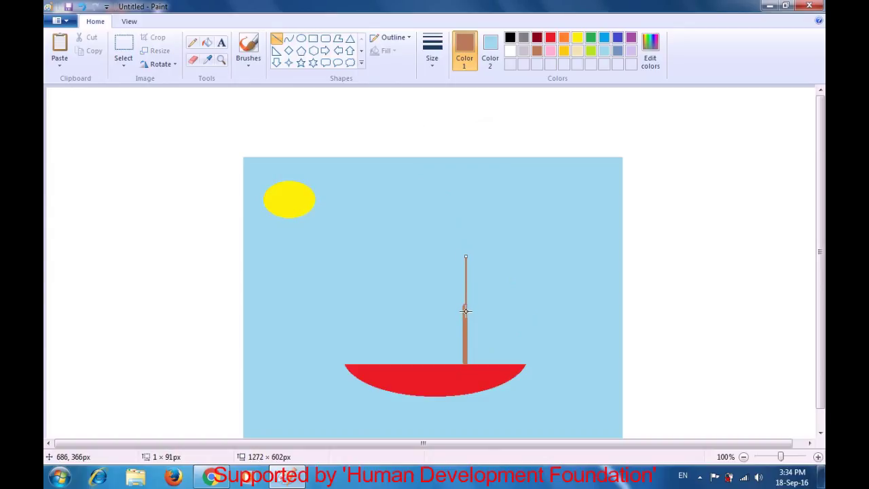
{"action": "left_click", "coordinate": [498, 285]}
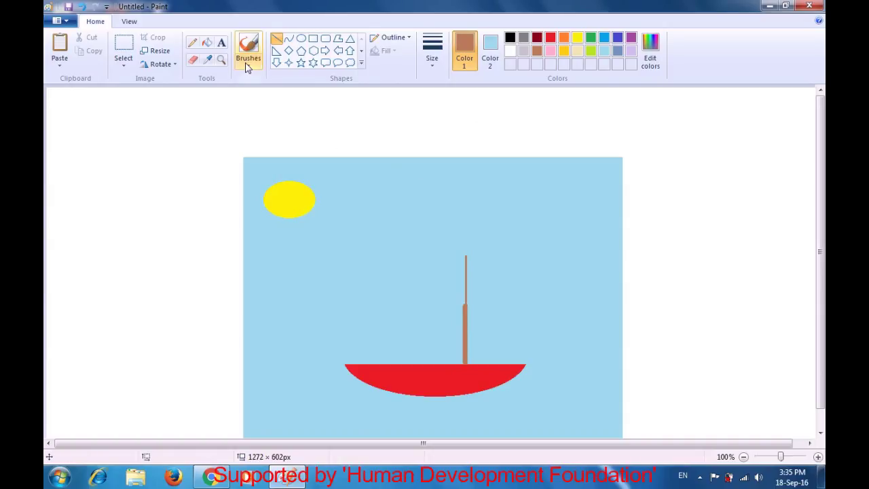
Sketch a closed brown sail outline extending left from the upper mast with the Pencil at its thinnest size.
{"action": "left_click", "coordinate": [192, 45]}
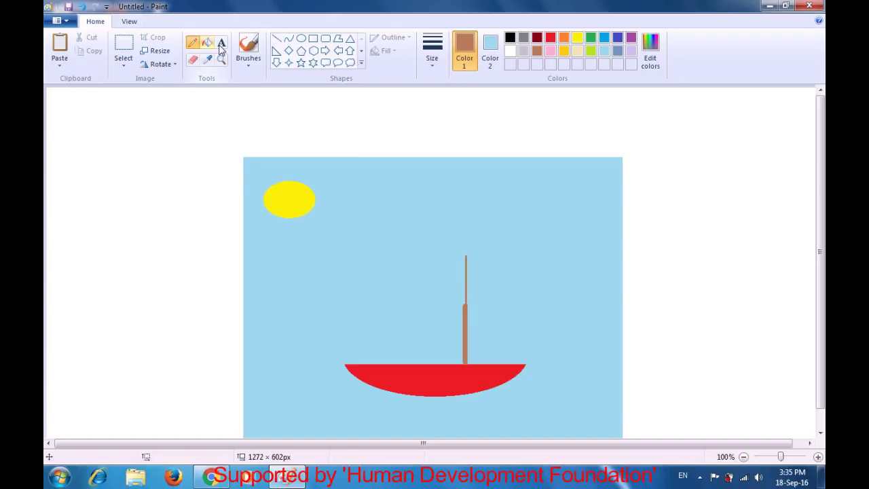
{"action": "left_click", "coordinate": [427, 66]}
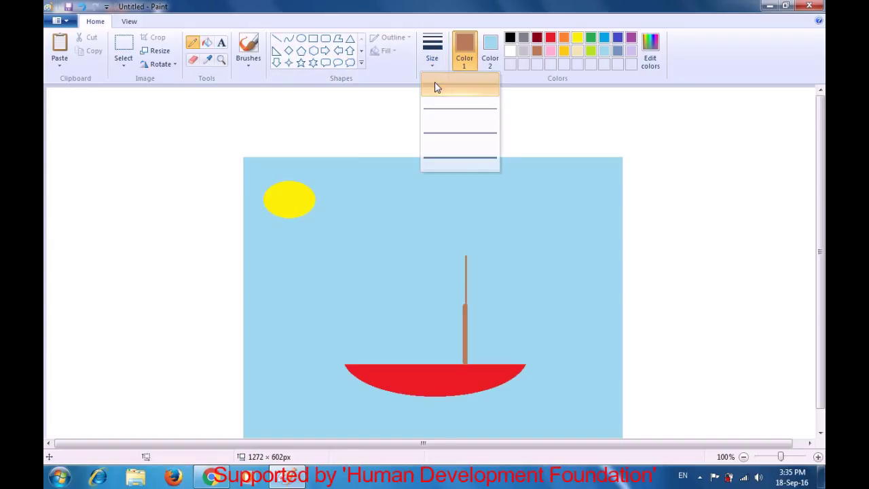
{"action": "left_click", "coordinate": [436, 86]}
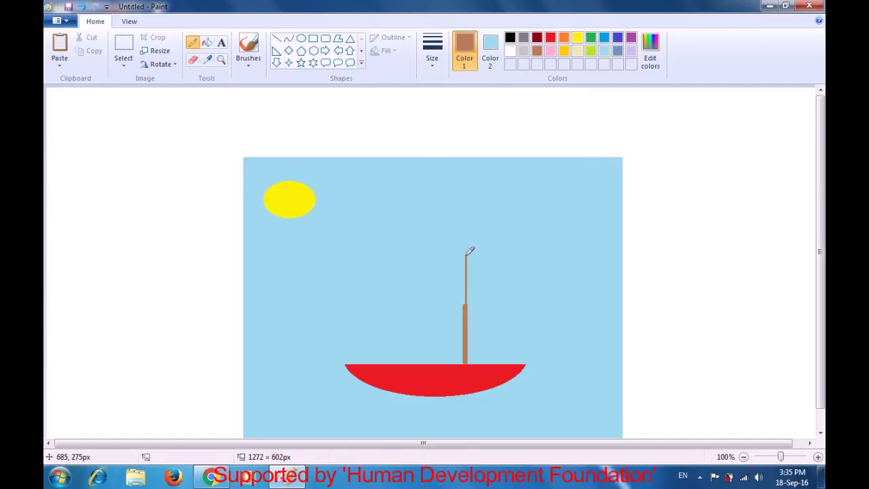
{"action": "left_click_drag", "start_coordinate": [465, 256], "coordinate": [412, 275]}
{"action": "left_click_drag", "start_coordinate": [412, 274], "coordinate": [399, 297]}
{"action": "left_click_drag", "start_coordinate": [399, 302], "coordinate": [396, 306]}
{"action": "left_click_drag", "start_coordinate": [395, 305], "coordinate": [440, 312]}
{"action": "key", "text": "ctrl+z"}
{"action": "left_click_drag", "start_coordinate": [395, 304], "coordinate": [431, 313]}
{"action": "left_click_drag", "start_coordinate": [432, 312], "coordinate": [461, 298]}
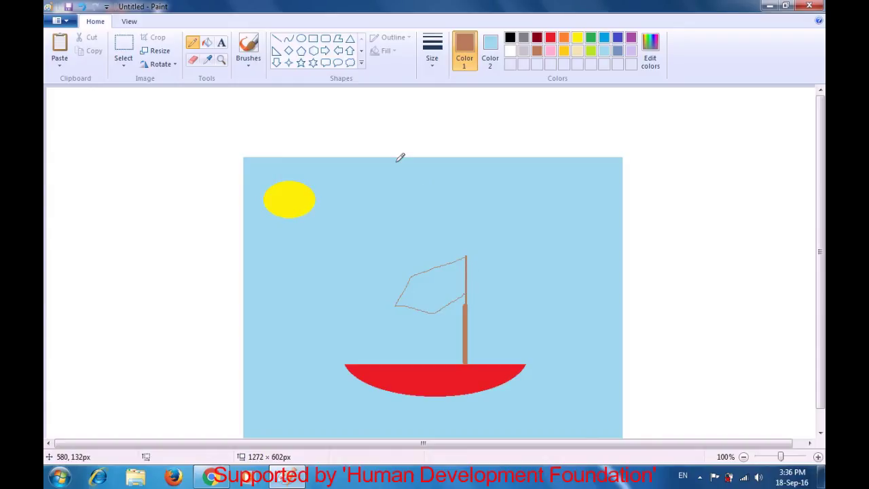
Draw two indigo lines of the second-thinnest width across the sail, dividing it into three sections, the outer line about 46 × 56 px.
{"action": "left_click", "coordinate": [278, 38]}
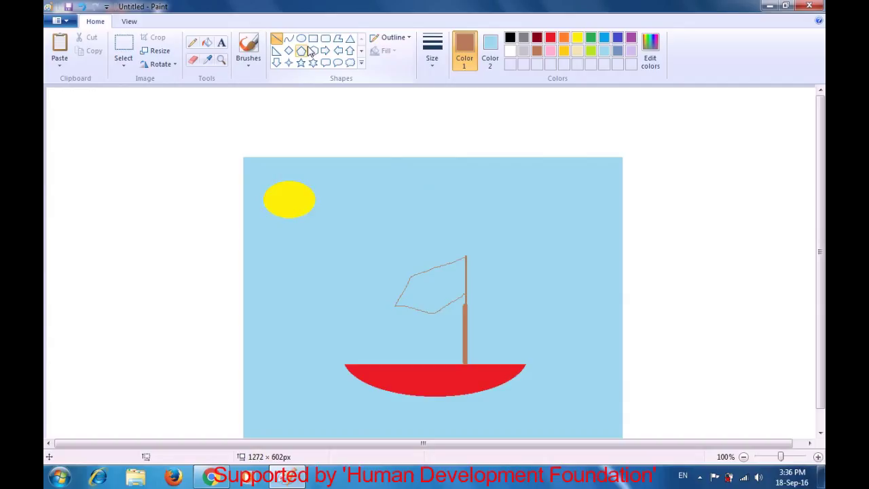
{"action": "left_click", "coordinate": [428, 65]}
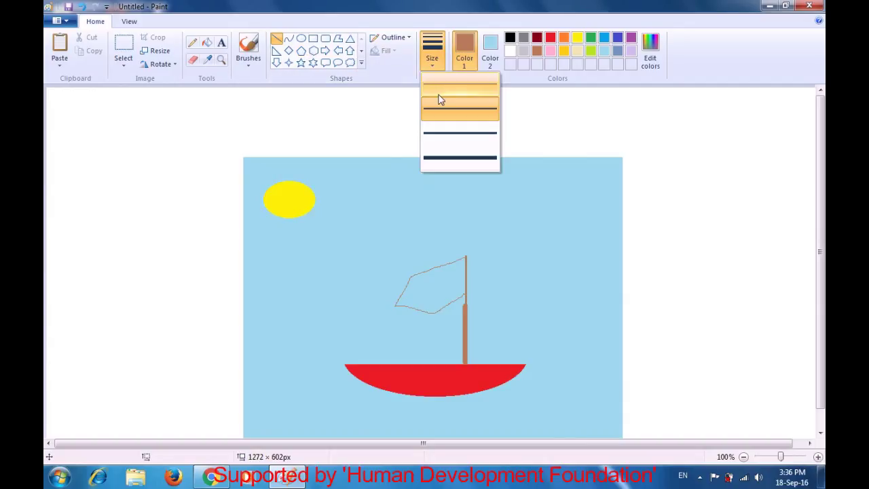
{"action": "left_click", "coordinate": [441, 108]}
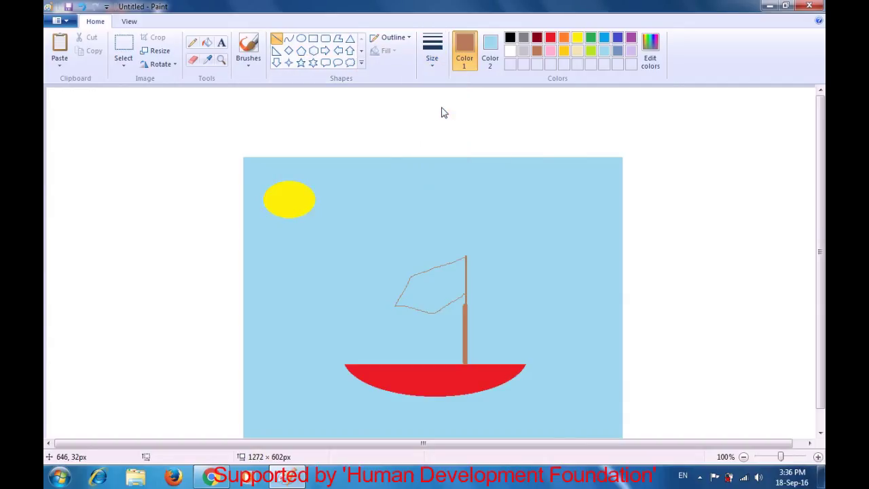
{"action": "left_click", "coordinate": [617, 37]}
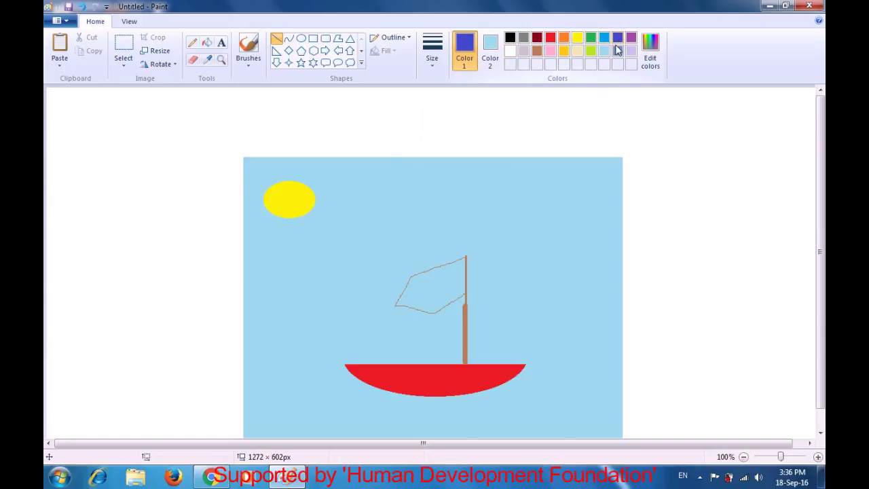
{"action": "left_click", "coordinate": [442, 263]}
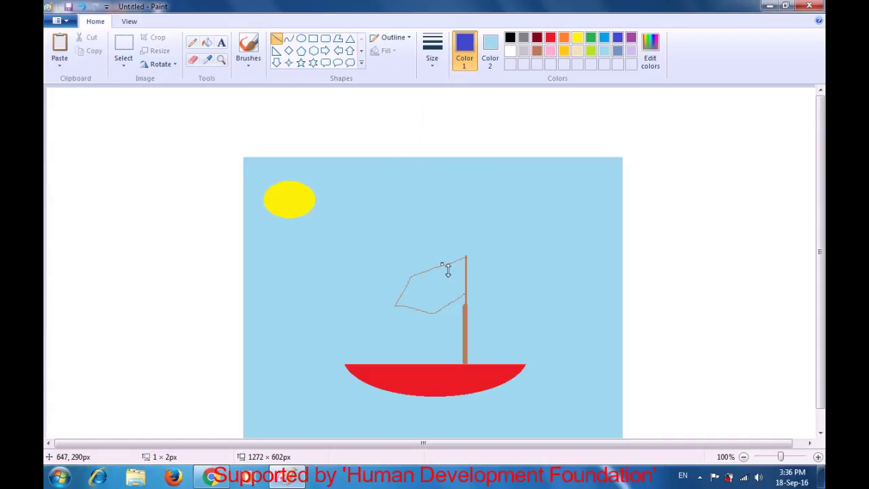
{"action": "left_click", "coordinate": [482, 232]}
{"action": "left_click_drag", "start_coordinate": [446, 264], "coordinate": [451, 302]}
{"action": "left_click", "coordinate": [503, 253]}
{"action": "left_click_drag", "start_coordinate": [411, 275], "coordinate": [438, 309]}
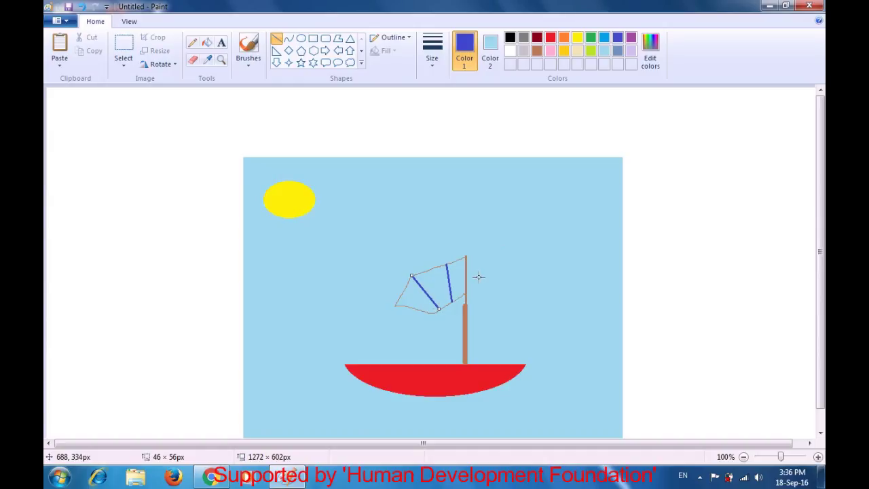
{"action": "left_click", "coordinate": [513, 230]}
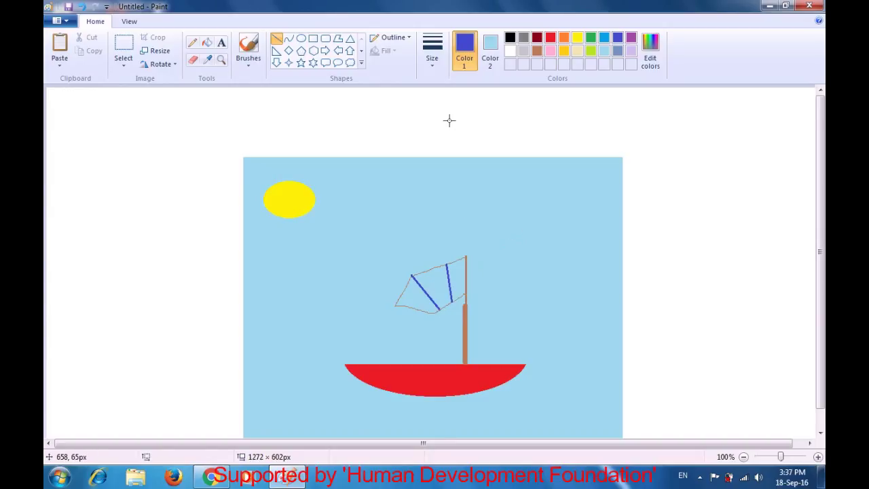
Draw a brown line of about 115 × 44 px from the sail's outer tip to the thick part of the mast.
{"action": "left_click", "coordinate": [537, 50]}
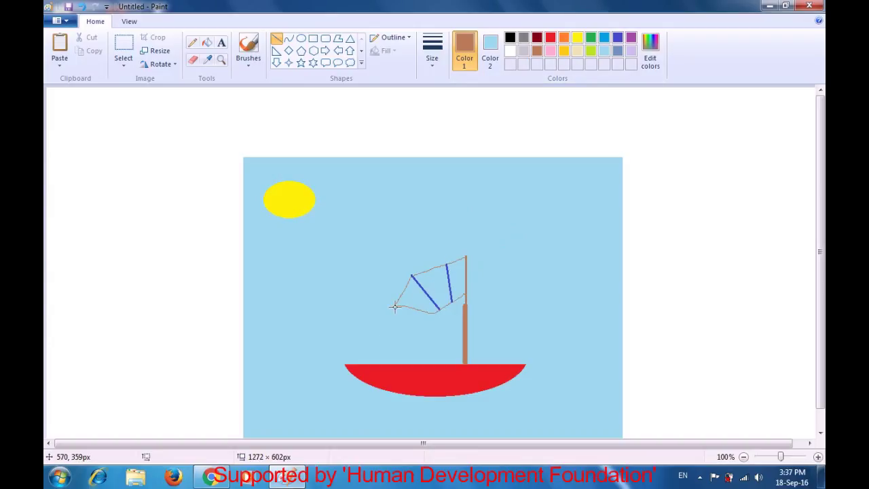
{"action": "left_click_drag", "start_coordinate": [395, 306], "coordinate": [465, 332]}
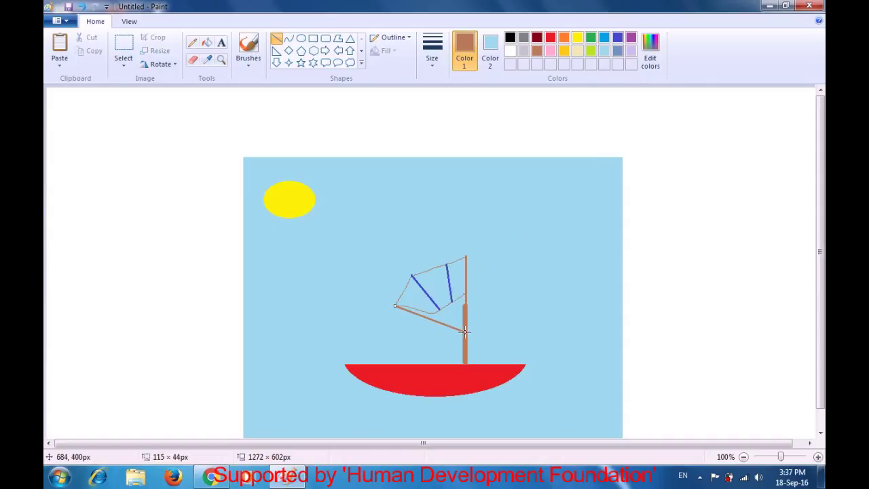
{"action": "left_click", "coordinate": [515, 239]}
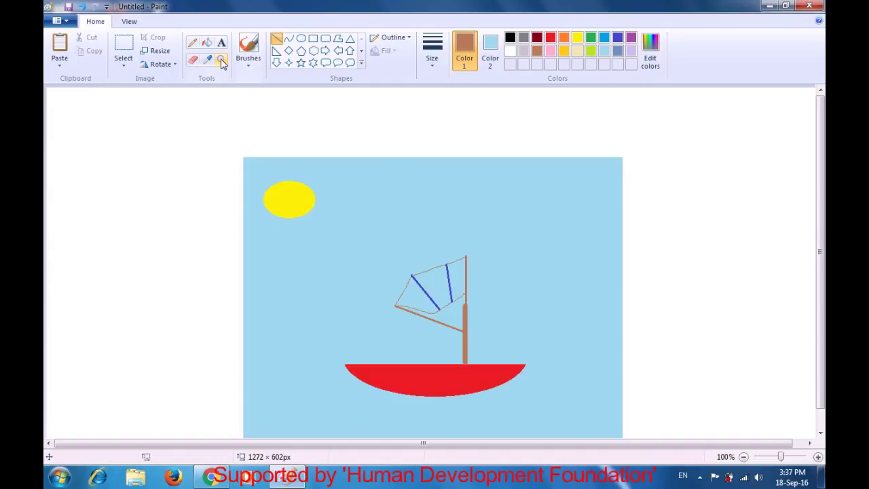
Fill the sail's two outer sections with light gray and its middle section with red.
{"action": "left_click", "coordinate": [207, 44]}
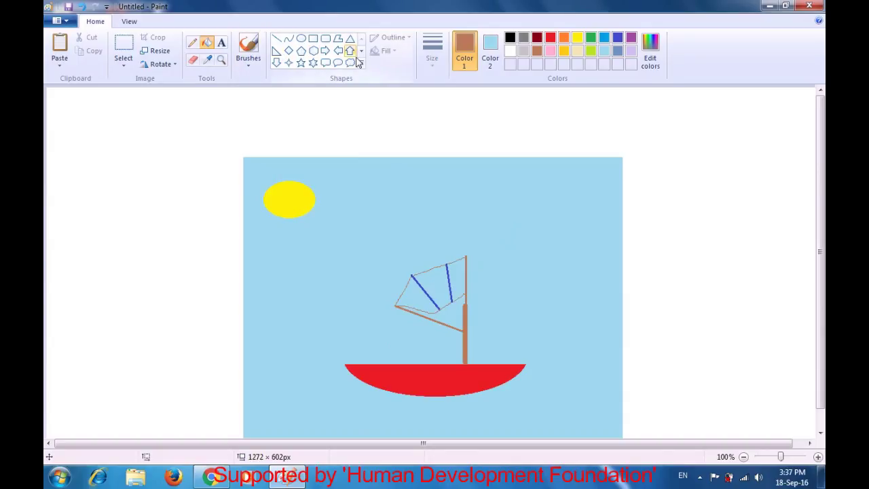
{"action": "left_click", "coordinate": [524, 56]}
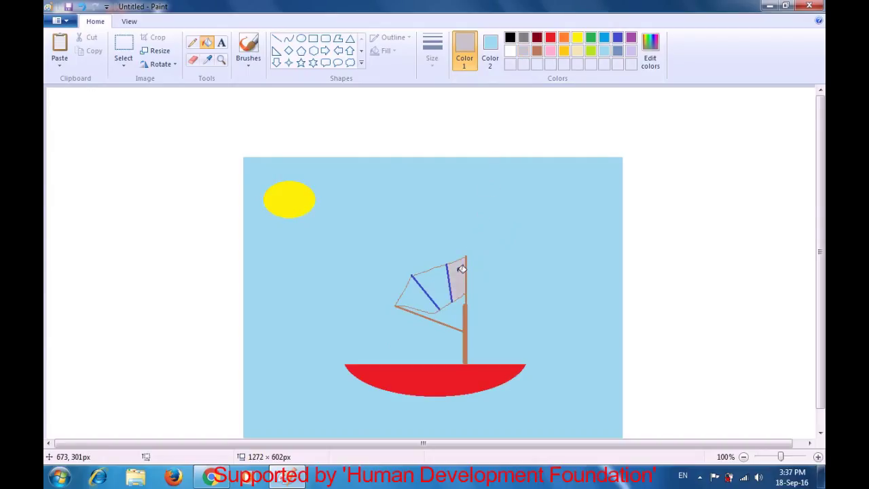
{"action": "left_click", "coordinate": [441, 282]}
{"action": "left_click", "coordinate": [422, 293]}
{"action": "left_click", "coordinate": [549, 39]}
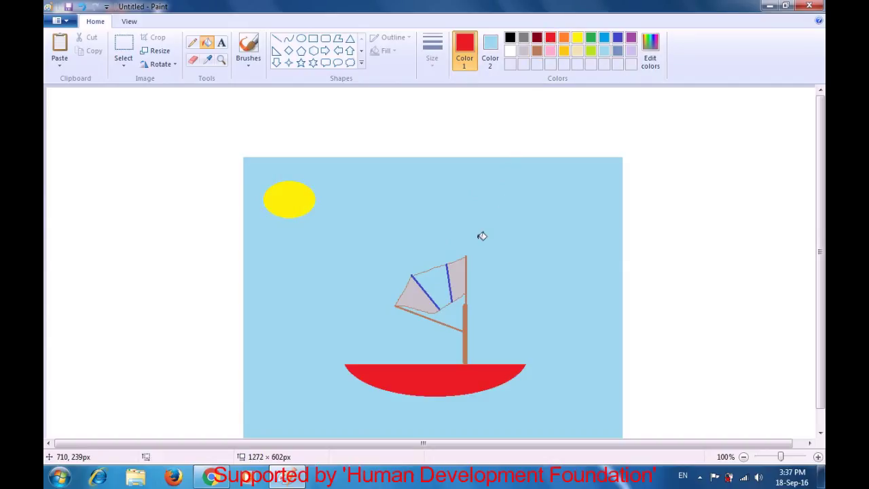
{"action": "left_click", "coordinate": [443, 278]}
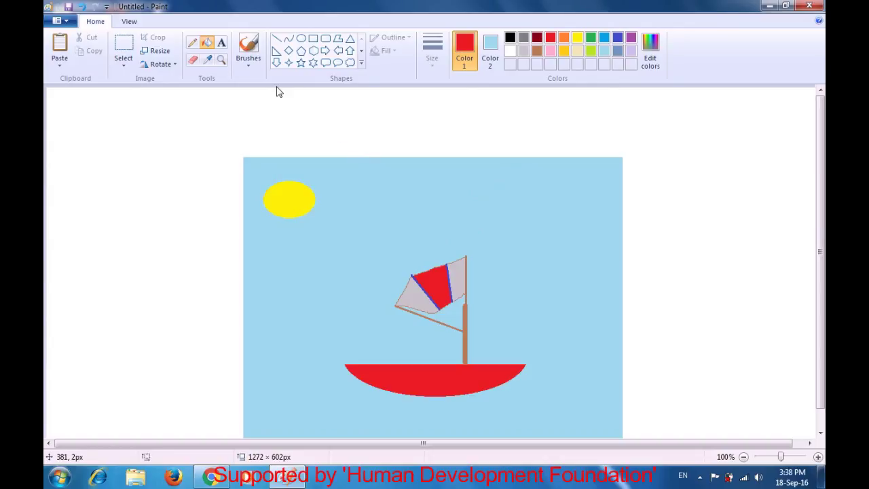
Paint indigo sea waves across the full width of the light blue rectangle beneath the boat with the Airbrush.
{"action": "left_click", "coordinate": [248, 66]}
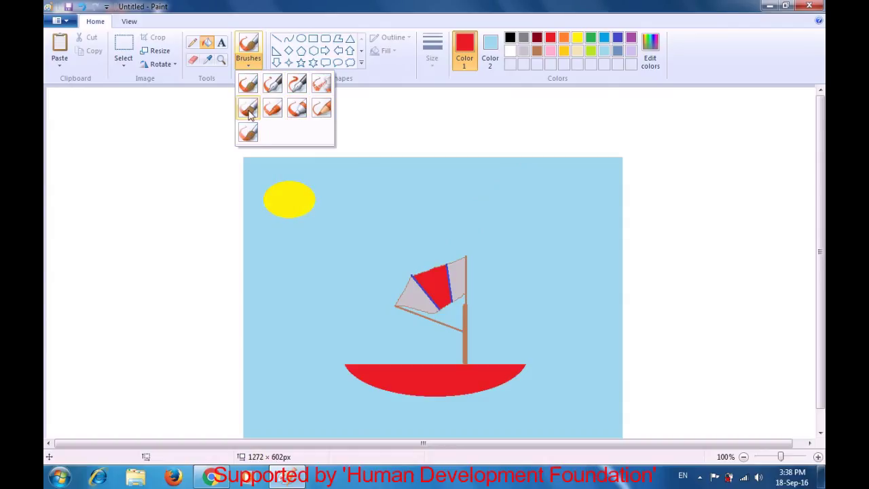
{"action": "left_click", "coordinate": [317, 93]}
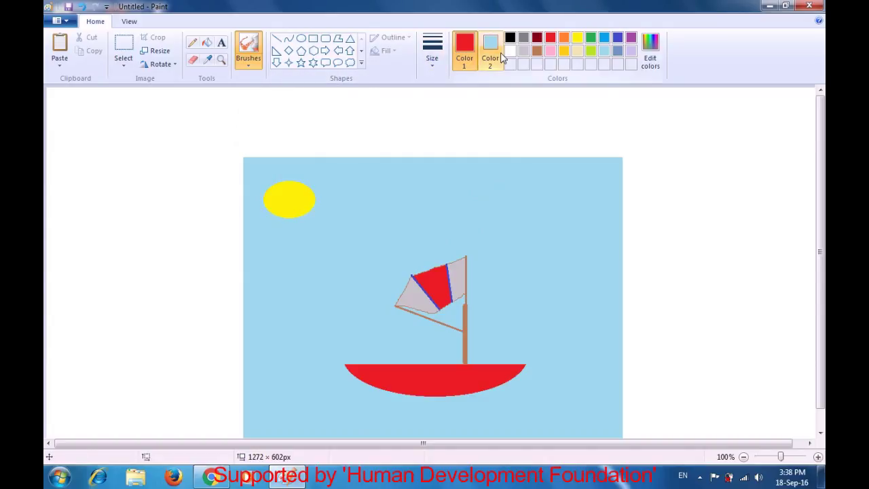
{"action": "left_click", "coordinate": [615, 40]}
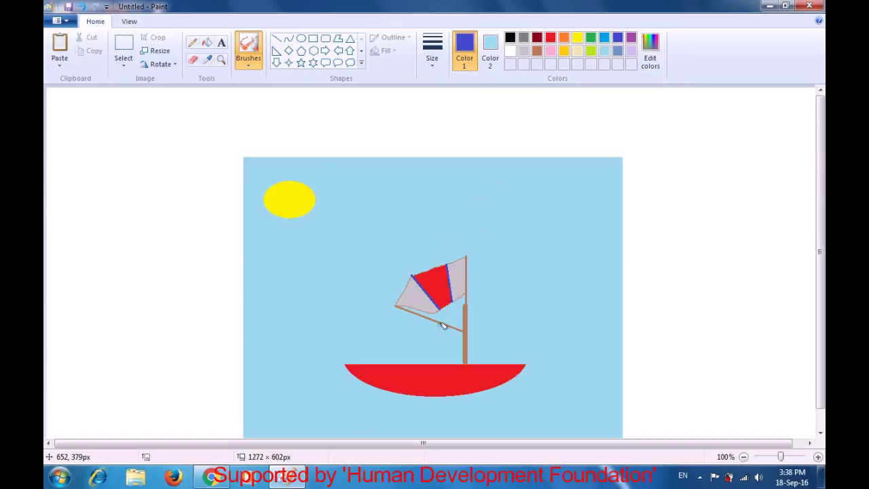
{"action": "mouse_move", "coordinate": [293, 402]}
{"action": "left_mouse_down"}
{"action": "mouse_move", "coordinate": [583, 408]}
{"action": "mouse_move", "coordinate": [617, 427]}
{"action": "mouse_move", "coordinate": [290, 420]}
{"action": "mouse_move", "coordinate": [265, 431]}
{"action": "mouse_move", "coordinate": [254, 416]}
{"action": "mouse_move", "coordinate": [259, 398]}
{"action": "mouse_move", "coordinate": [486, 398]}
{"action": "mouse_move", "coordinate": [593, 387]}
{"action": "mouse_move", "coordinate": [617, 427]}
{"action": "mouse_move", "coordinate": [562, 402]}
{"action": "mouse_move", "coordinate": [575, 390]}
{"action": "mouse_move", "coordinate": [571, 425]}
{"action": "mouse_move", "coordinate": [329, 404]}
{"action": "mouse_move", "coordinate": [300, 415]}
{"action": "mouse_move", "coordinate": [508, 425]}
{"action": "mouse_move", "coordinate": [498, 430]}
{"action": "mouse_move", "coordinate": [492, 425]}
{"action": "mouse_move", "coordinate": [573, 412]}
{"action": "mouse_move", "coordinate": [618, 390]}
{"action": "mouse_move", "coordinate": [624, 431]}
{"action": "mouse_move", "coordinate": [620, 406]}
{"action": "mouse_move", "coordinate": [614, 438]}
{"action": "mouse_move", "coordinate": [558, 408]}
{"action": "mouse_move", "coordinate": [433, 400]}
{"action": "mouse_move", "coordinate": [496, 389]}
{"action": "mouse_move", "coordinate": [588, 395]}
{"action": "mouse_move", "coordinate": [249, 404]}
{"action": "mouse_move", "coordinate": [294, 387]}
{"action": "mouse_move", "coordinate": [442, 391]}
{"action": "mouse_move", "coordinate": [266, 424]}
{"action": "mouse_move", "coordinate": [302, 405]}
{"action": "mouse_move", "coordinate": [269, 407]}
{"action": "mouse_move", "coordinate": [266, 421]}
{"action": "mouse_move", "coordinate": [381, 416]}
{"action": "mouse_move", "coordinate": [319, 435]}
{"action": "mouse_move", "coordinate": [339, 413]}
{"action": "mouse_move", "coordinate": [419, 396]}
{"action": "mouse_move", "coordinate": [540, 382]}
{"action": "mouse_move", "coordinate": [621, 393]}
{"action": "left_mouse_up"}
{"action": "mouse_move", "coordinate": [248, 404]}
{"action": "left_mouse_down"}
{"action": "mouse_move", "coordinate": [291, 386]}
{"action": "mouse_move", "coordinate": [375, 381]}
{"action": "mouse_move", "coordinate": [398, 394]}
{"action": "mouse_move", "coordinate": [429, 392]}
{"action": "left_mouse_up"}
{"action": "mouse_move", "coordinate": [279, 427]}
{"action": "left_mouse_down"}
{"action": "mouse_move", "coordinate": [297, 408]}
{"action": "mouse_move", "coordinate": [342, 391]}
{"action": "mouse_move", "coordinate": [320, 395]}
{"action": "mouse_move", "coordinate": [360, 407]}
{"action": "mouse_move", "coordinate": [337, 410]}
{"action": "mouse_move", "coordinate": [532, 414]}
{"action": "mouse_move", "coordinate": [403, 425]}
{"action": "mouse_move", "coordinate": [494, 423]}
{"action": "mouse_move", "coordinate": [416, 433]}
{"action": "mouse_move", "coordinate": [590, 410]}
{"action": "mouse_move", "coordinate": [580, 414]}
{"action": "mouse_move", "coordinate": [588, 440]}
{"action": "mouse_move", "coordinate": [552, 427]}
{"action": "mouse_move", "coordinate": [508, 437]}
{"action": "mouse_move", "coordinate": [522, 429]}
{"action": "mouse_move", "coordinate": [564, 433]}
{"action": "mouse_move", "coordinate": [496, 415]}
{"action": "mouse_move", "coordinate": [336, 429]}
{"action": "mouse_move", "coordinate": [315, 418]}
{"action": "mouse_move", "coordinate": [267, 418]}
{"action": "mouse_move", "coordinate": [258, 399]}
{"action": "mouse_move", "coordinate": [318, 397]}
{"action": "mouse_move", "coordinate": [378, 427]}
{"action": "mouse_move", "coordinate": [353, 433]}
{"action": "mouse_move", "coordinate": [420, 425]}
{"action": "mouse_move", "coordinate": [342, 392]}
{"action": "mouse_move", "coordinate": [368, 391]}
{"action": "mouse_move", "coordinate": [348, 390]}
{"action": "mouse_move", "coordinate": [478, 410]}
{"action": "mouse_move", "coordinate": [523, 403]}
{"action": "mouse_move", "coordinate": [368, 430]}
{"action": "mouse_move", "coordinate": [381, 419]}
{"action": "mouse_move", "coordinate": [279, 422]}
{"action": "mouse_move", "coordinate": [262, 431]}
{"action": "mouse_move", "coordinate": [398, 404]}
{"action": "mouse_move", "coordinate": [567, 392]}
{"action": "mouse_move", "coordinate": [598, 394]}
{"action": "mouse_move", "coordinate": [601, 429]}
{"action": "mouse_move", "coordinate": [574, 435]}
{"action": "mouse_move", "coordinate": [560, 423]}
{"action": "mouse_move", "coordinate": [508, 415]}
{"action": "mouse_move", "coordinate": [585, 397]}
{"action": "mouse_move", "coordinate": [614, 416]}
{"action": "mouse_move", "coordinate": [613, 430]}
{"action": "mouse_move", "coordinate": [585, 434]}
{"action": "mouse_move", "coordinate": [588, 422]}
{"action": "mouse_move", "coordinate": [550, 432]}
{"action": "mouse_move", "coordinate": [582, 422]}
{"action": "mouse_move", "coordinate": [417, 423]}
{"action": "left_mouse_up"}
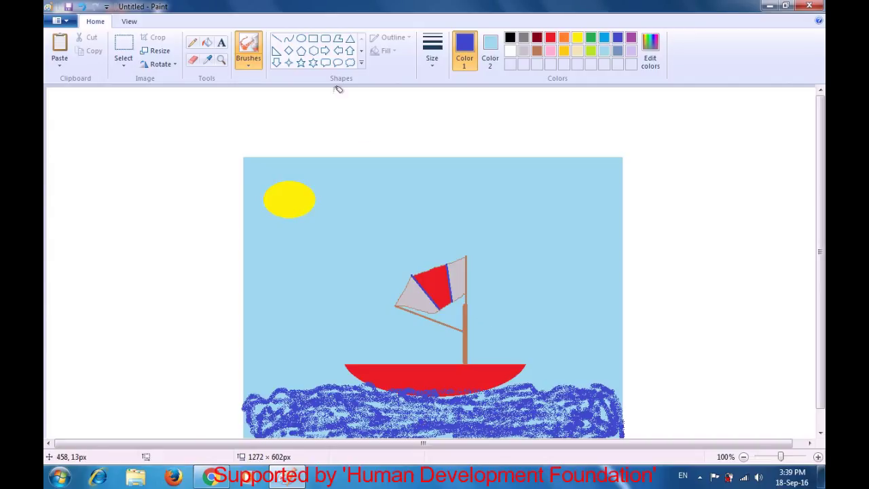
Add white horizontal highlight streaks over the indigo waves with the Airbrush.
{"action": "left_click", "coordinate": [510, 51]}
{"action": "mouse_move", "coordinate": [374, 411]}
{"action": "left_mouse_down"}
{"action": "mouse_move", "coordinate": [497, 402]}
{"action": "mouse_move", "coordinate": [528, 432]}
{"action": "mouse_move", "coordinate": [418, 432]}
{"action": "mouse_move", "coordinate": [523, 422]}
{"action": "mouse_move", "coordinate": [499, 402]}
{"action": "mouse_move", "coordinate": [509, 392]}
{"action": "mouse_move", "coordinate": [548, 392]}
{"action": "mouse_move", "coordinate": [603, 411]}
{"action": "mouse_move", "coordinate": [565, 413]}
{"action": "left_mouse_up"}
{"action": "mouse_move", "coordinate": [312, 402]}
{"action": "left_mouse_down"}
{"action": "mouse_move", "coordinate": [349, 393]}
{"action": "mouse_move", "coordinate": [380, 408]}
{"action": "mouse_move", "coordinate": [298, 424]}
{"action": "mouse_move", "coordinate": [383, 419]}
{"action": "left_mouse_up"}
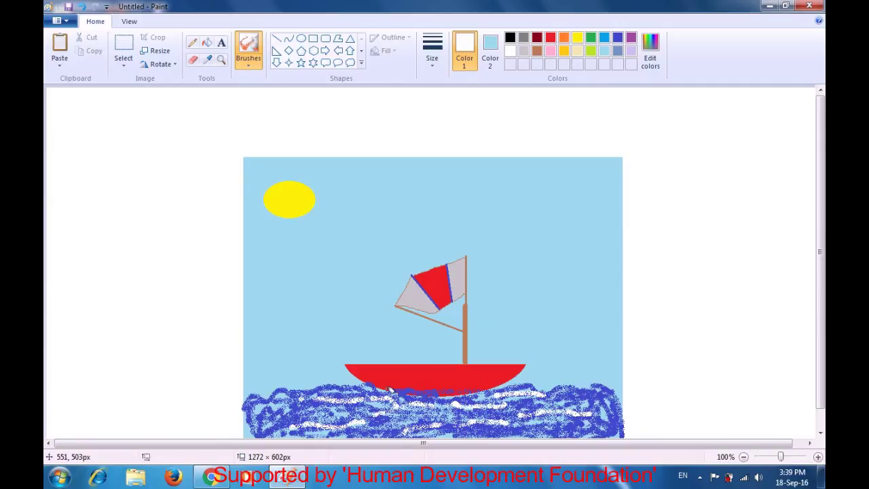